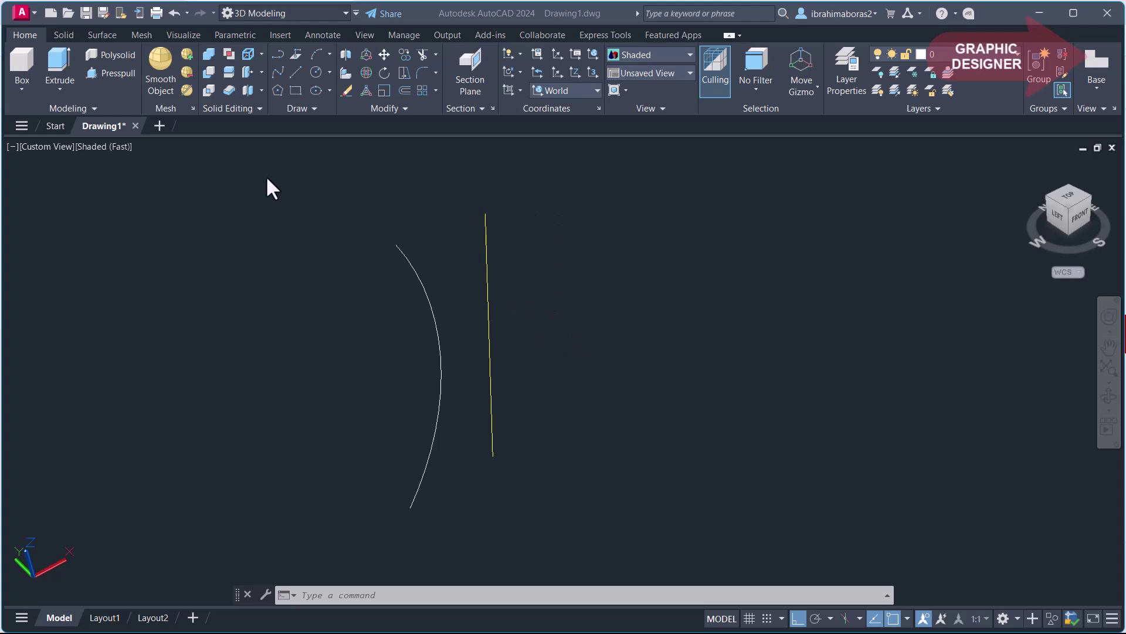
Revolve the white arc a full 360° about the yellow line as a solid, forming an hourglass vase
click(60, 88)
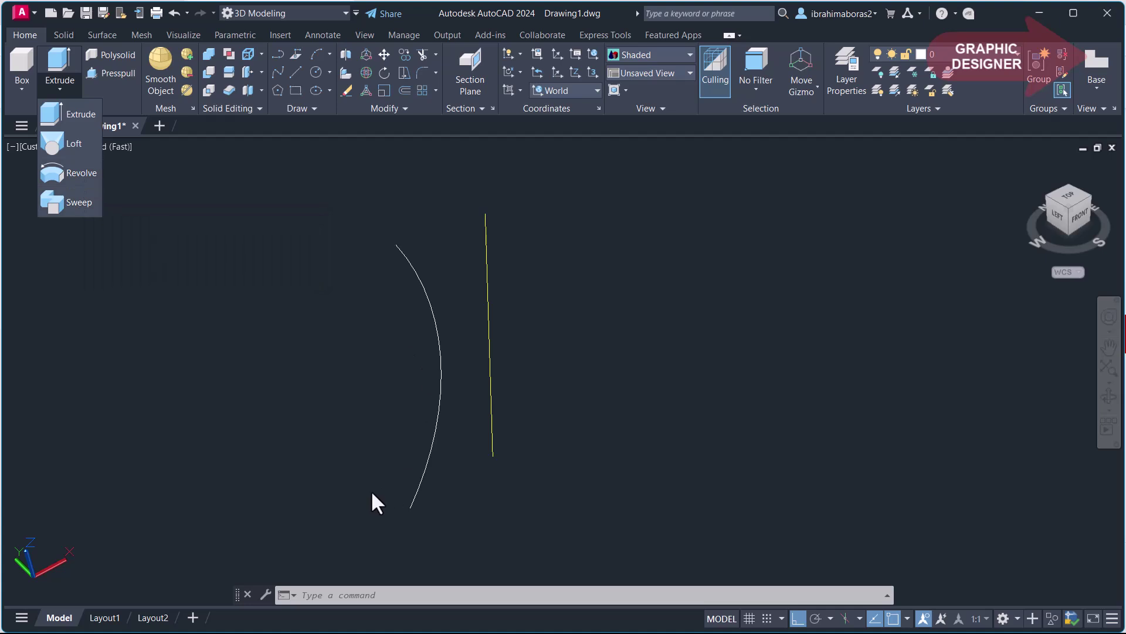
click(365, 595)
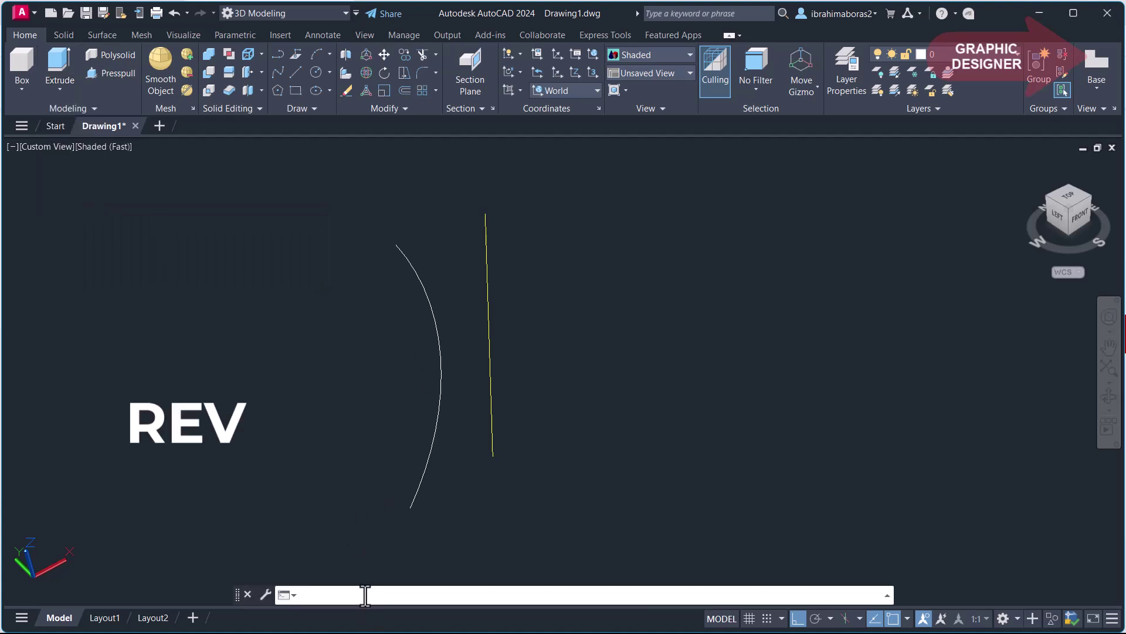
text(rev)
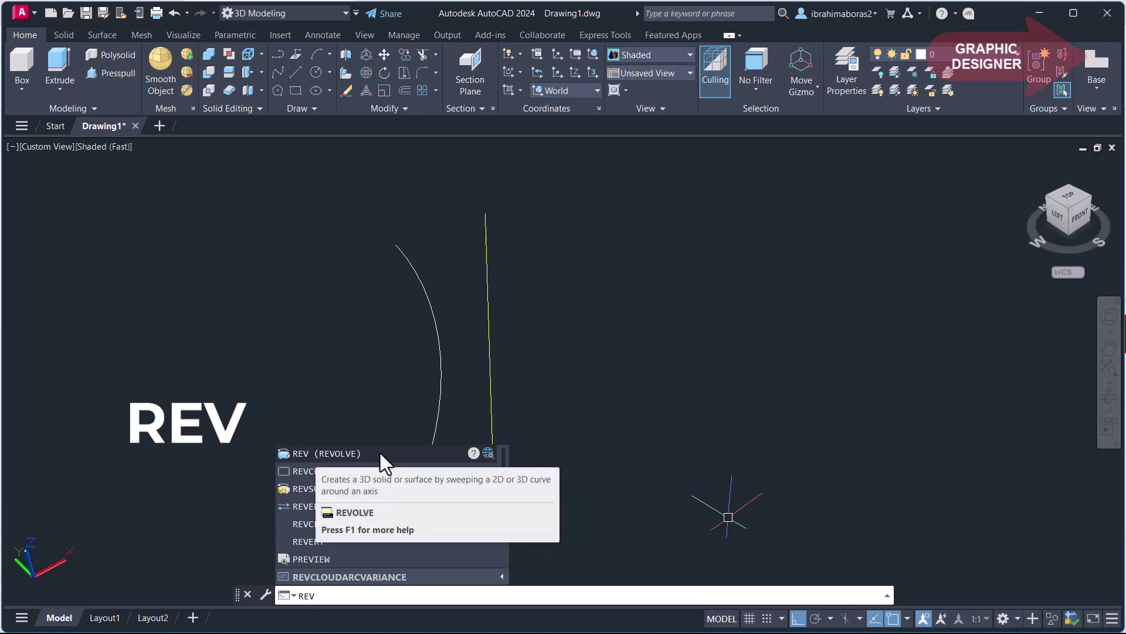
click(380, 453)
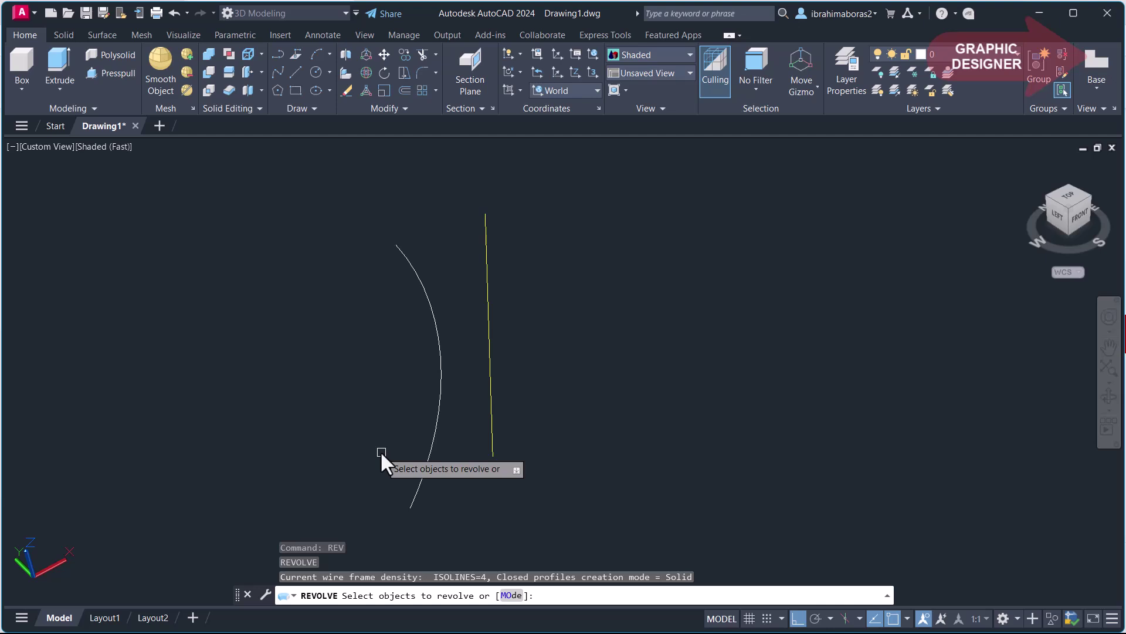
click(439, 390)
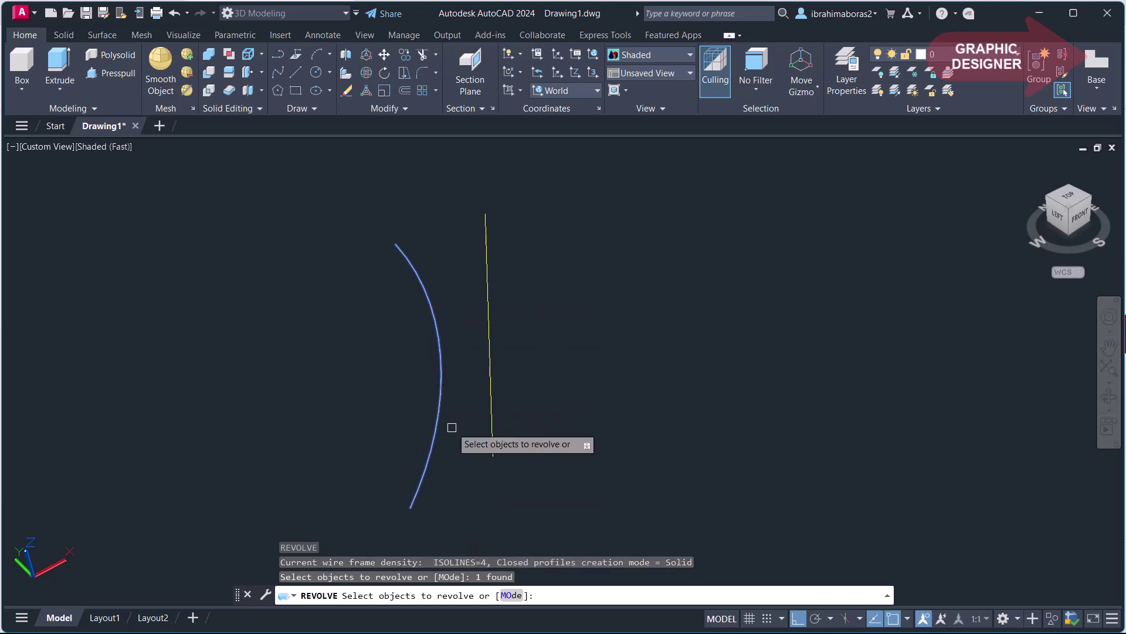
click(511, 595)
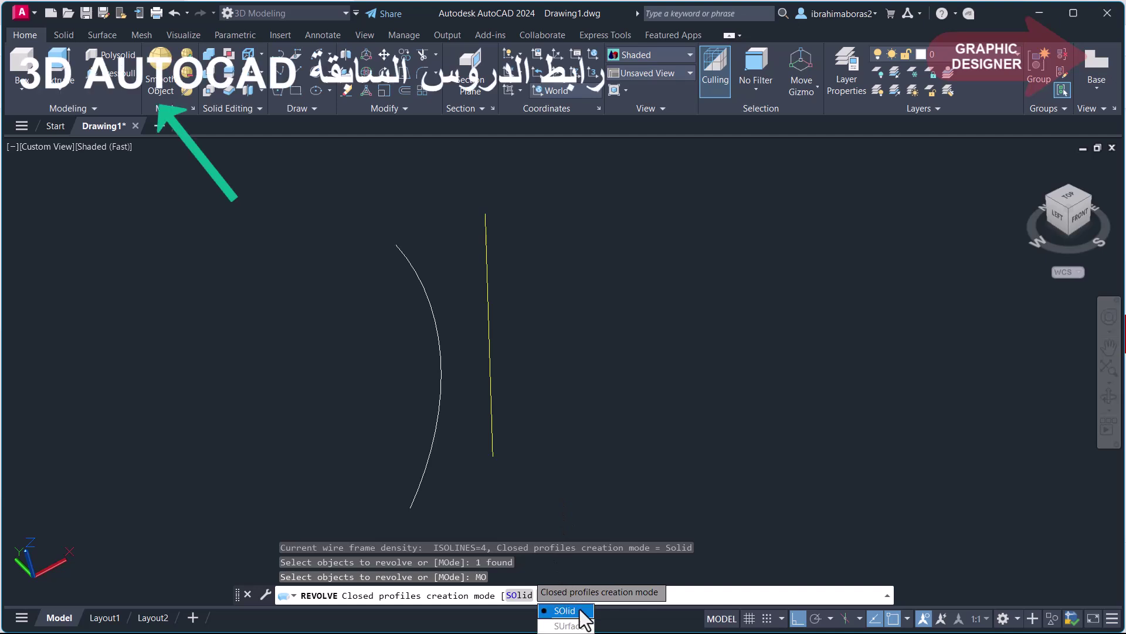
click(581, 611)
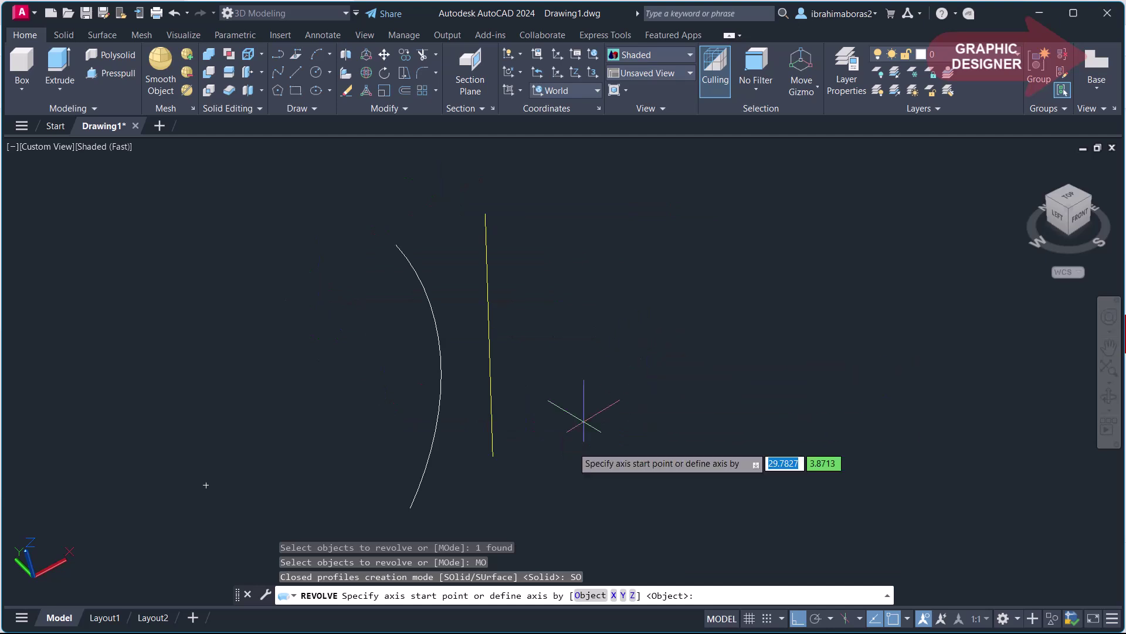
click(585, 598)
click(488, 240)
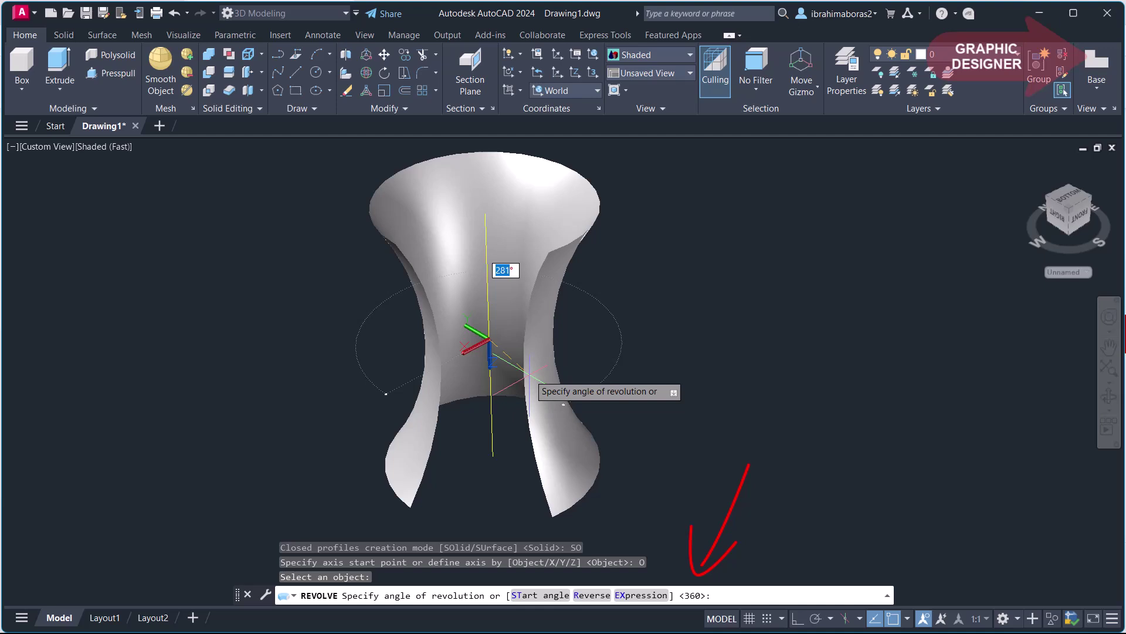
key(Return)
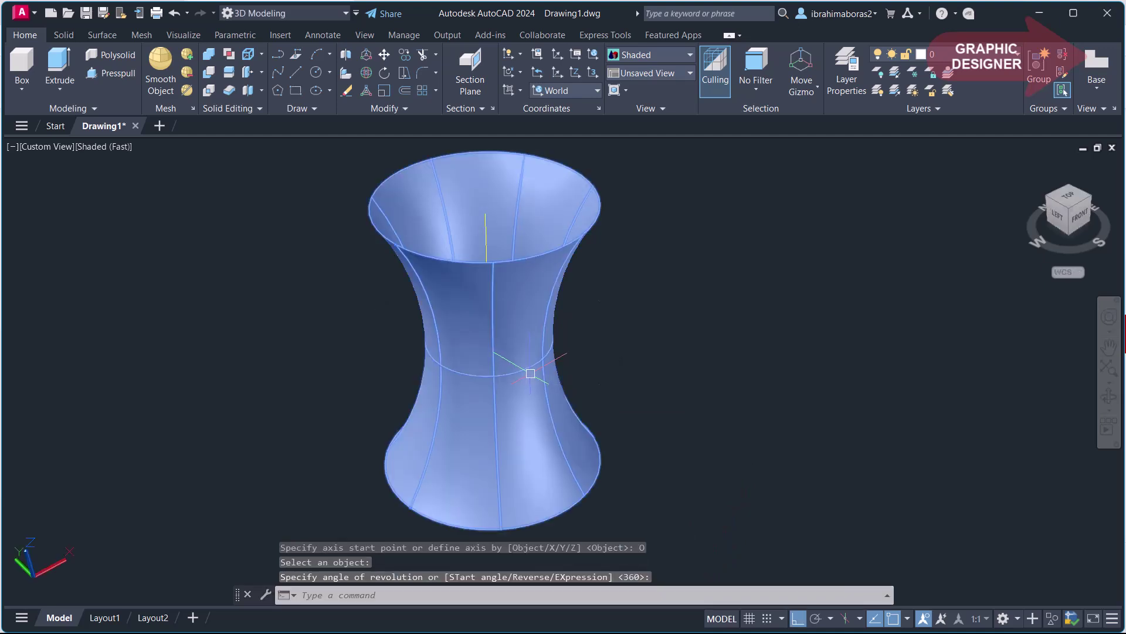
Revolve the hexagon profile 180° about the X axis into a curved yellow bar beside the vase
mouse_move(804, 330)
shift+middle_down()
mouse_move(747, 434)
mouse_move(724, 377)
mouse_move(677, 375)
mouse_move(729, 332)
mouse_move(749, 344)
mouse_move(486, 422)
mouse_move(417, 397)
mouse_move(505, 362)
mouse_move(727, 395)
mouse_move(614, 343)
shift+middle_up()
key(Escape)
click(684, 385)
key(Escape)
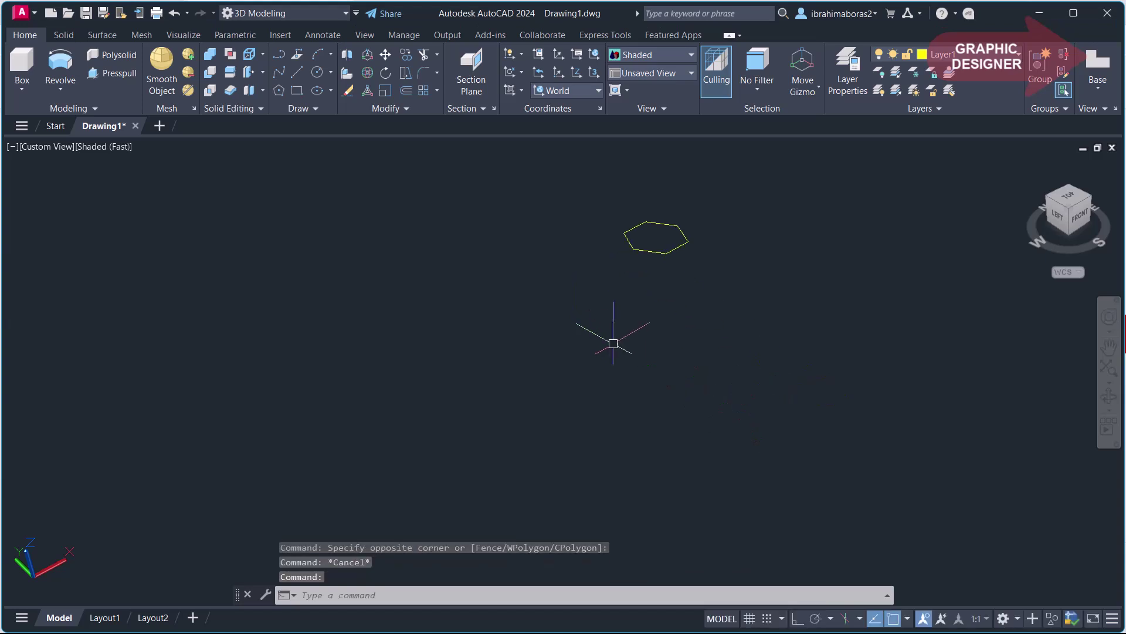
middle_drag(629, 294, 685, 341)
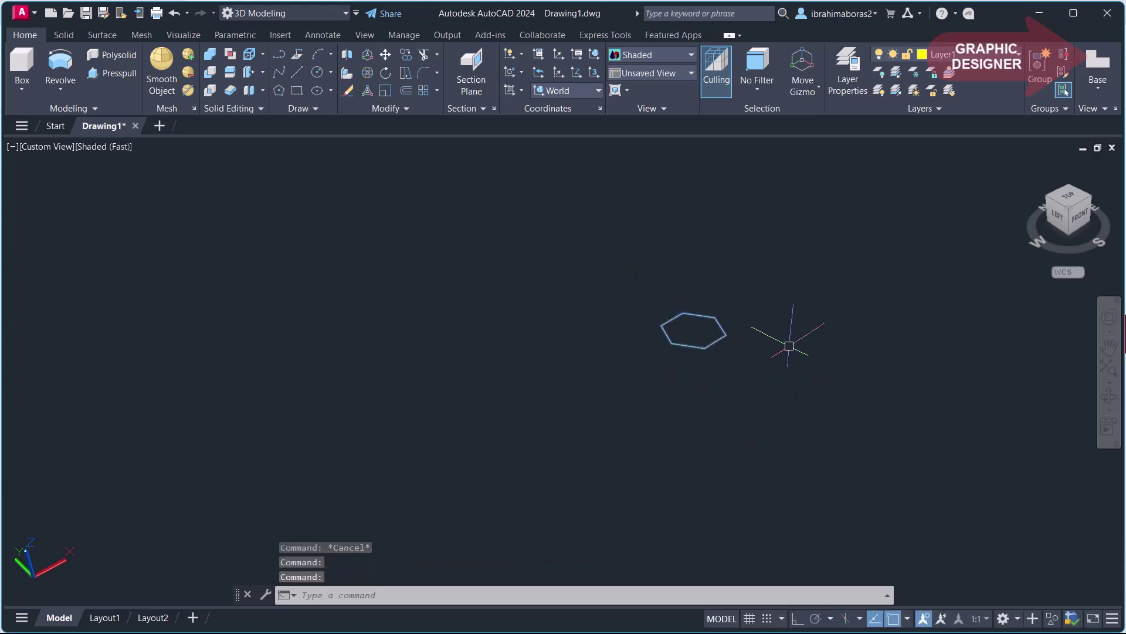
click(71, 68)
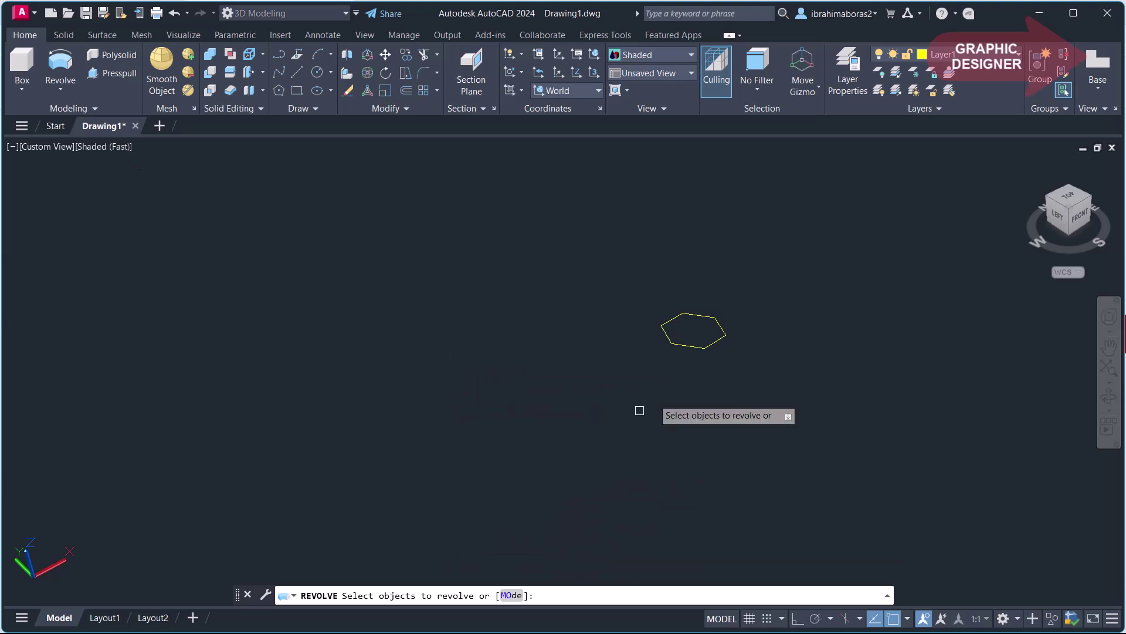
click(679, 345)
right_click(628, 392)
click(642, 400)
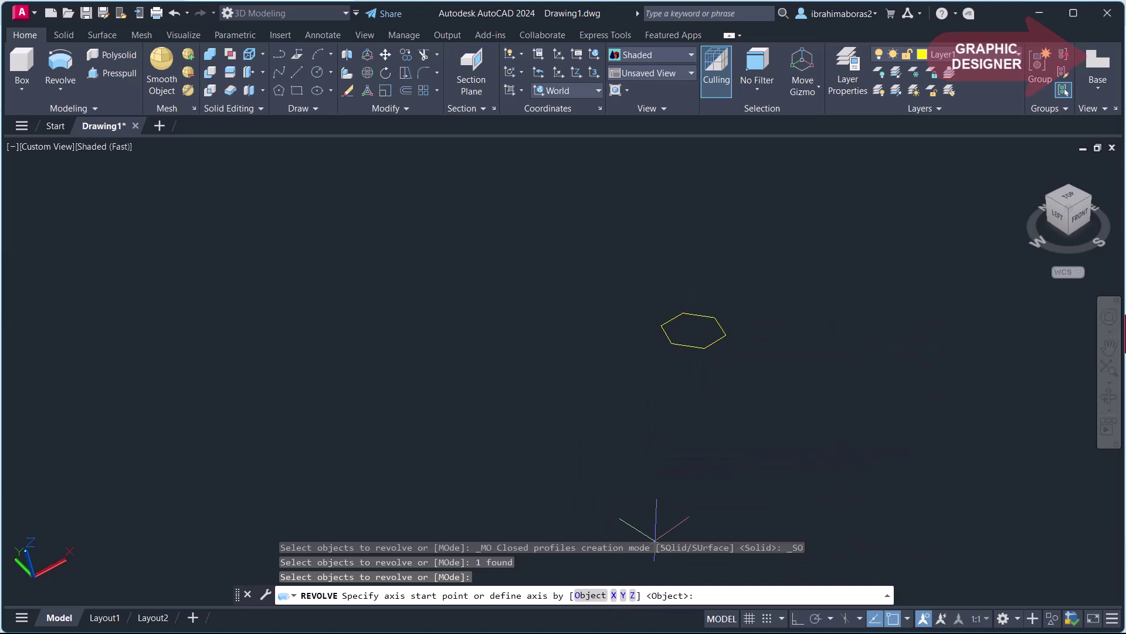
click(614, 594)
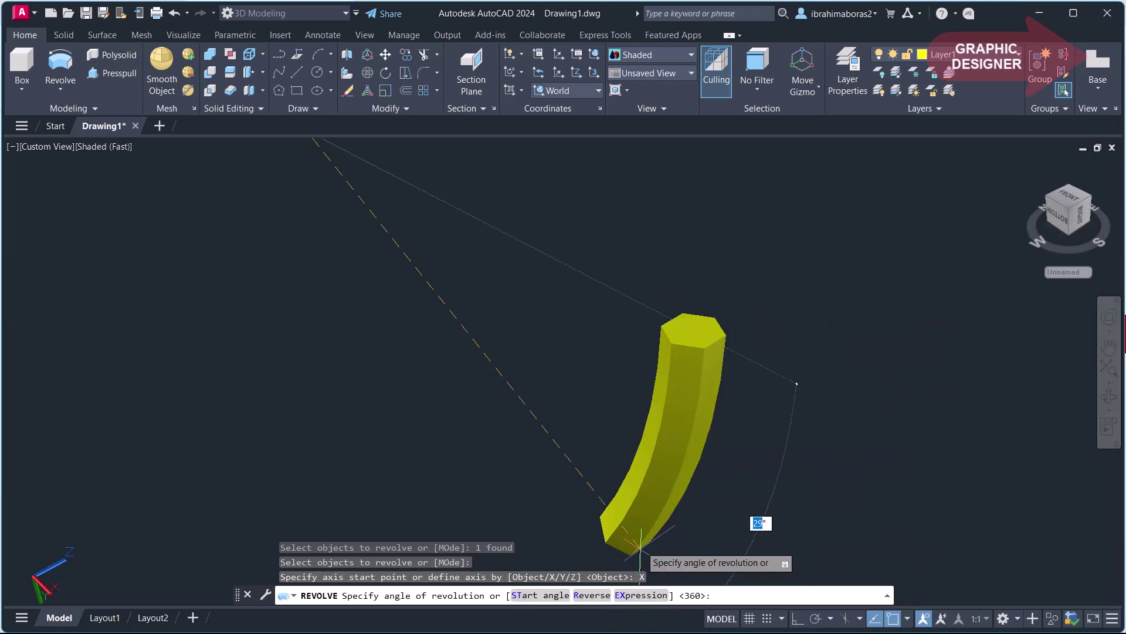
mouse_move(510, 528)
shift+middle_down()
mouse_move(585, 470)
mouse_move(466, 451)
shift+middle_up()
text(180)
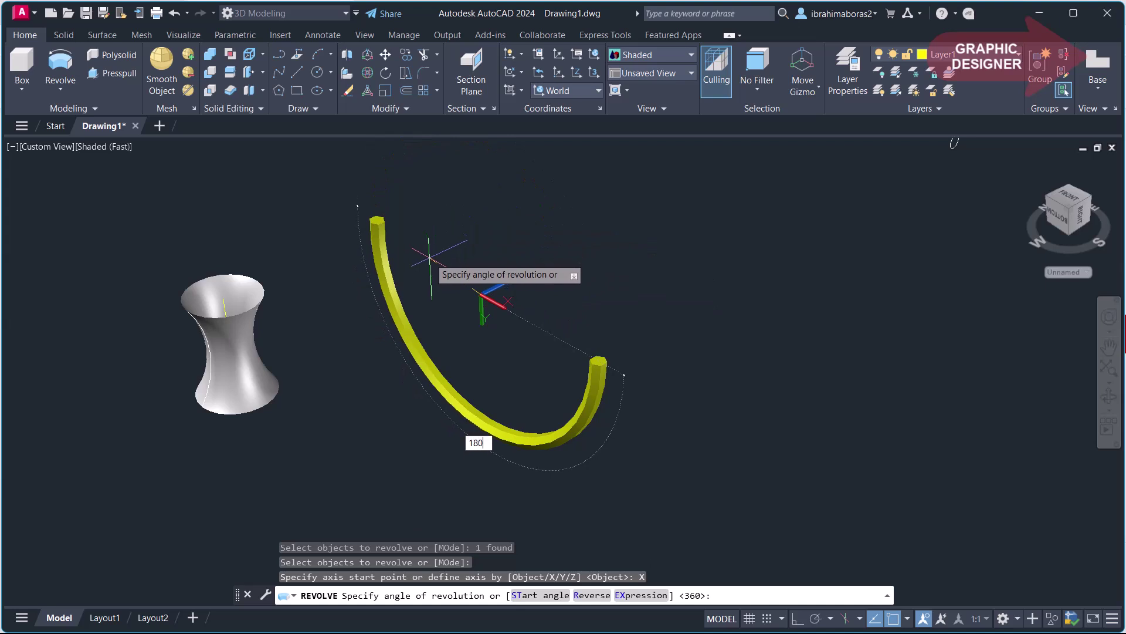
key(Return)
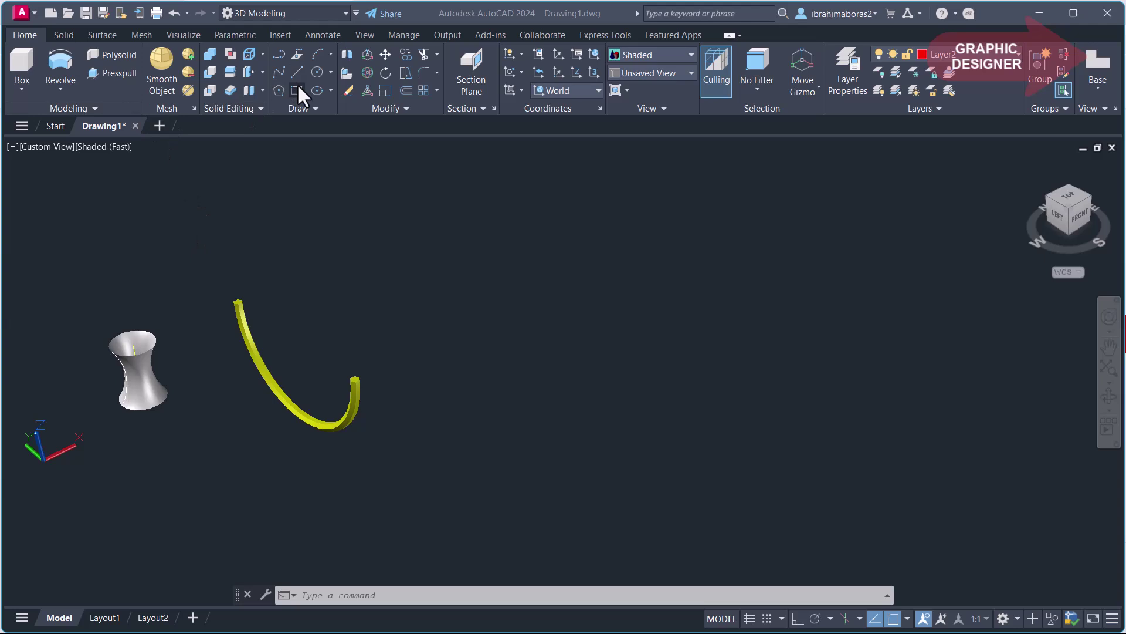
Draw a small red circle near the existing solids
click(318, 72)
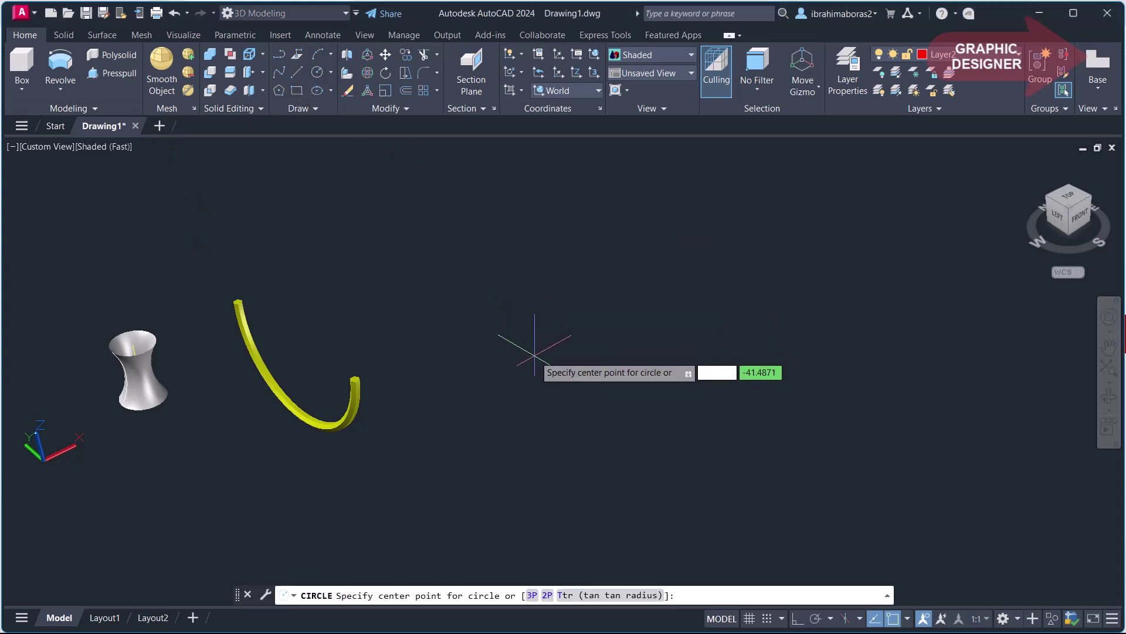
click(564, 365)
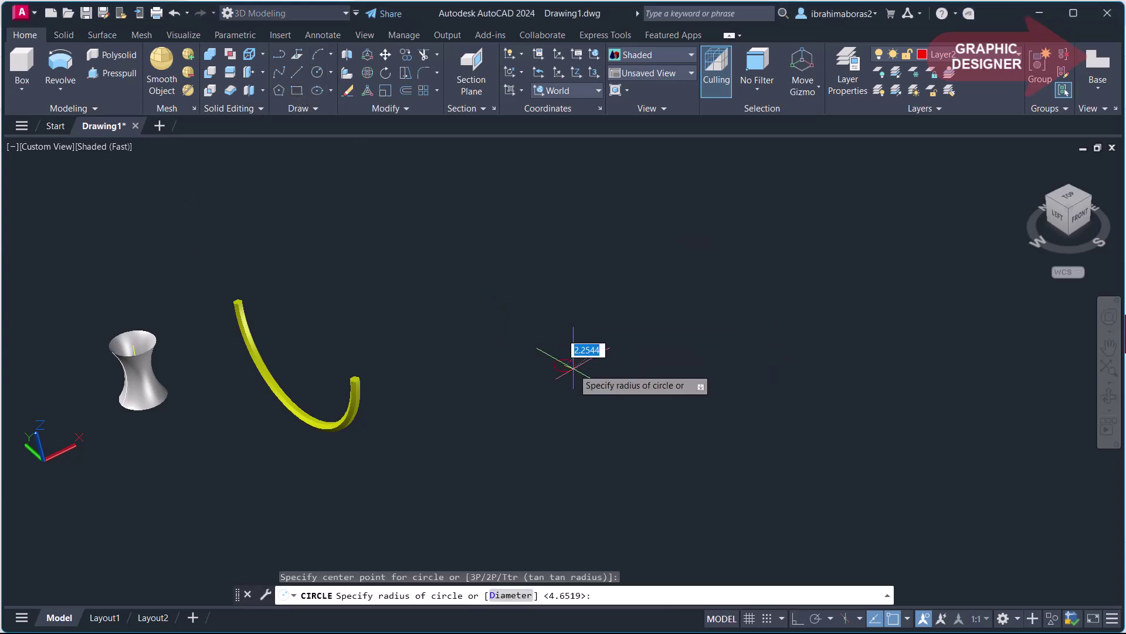
click(555, 369)
scroll(540, 348, up, 2)
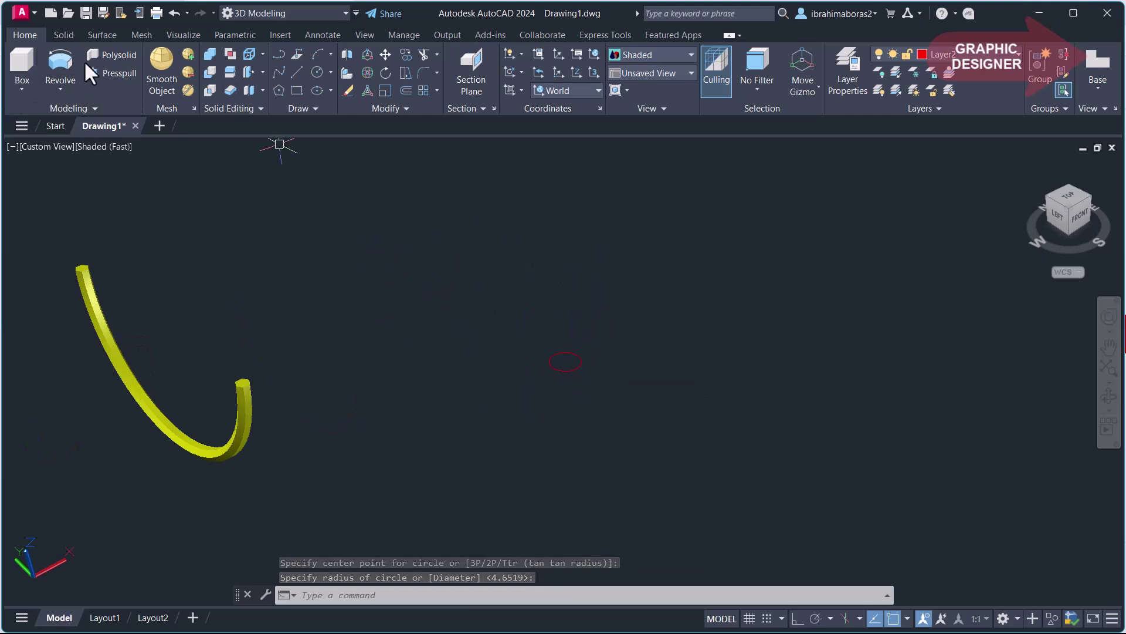
Revolve the red circle 45° about the Y axis into a short curved rod
click(59, 66)
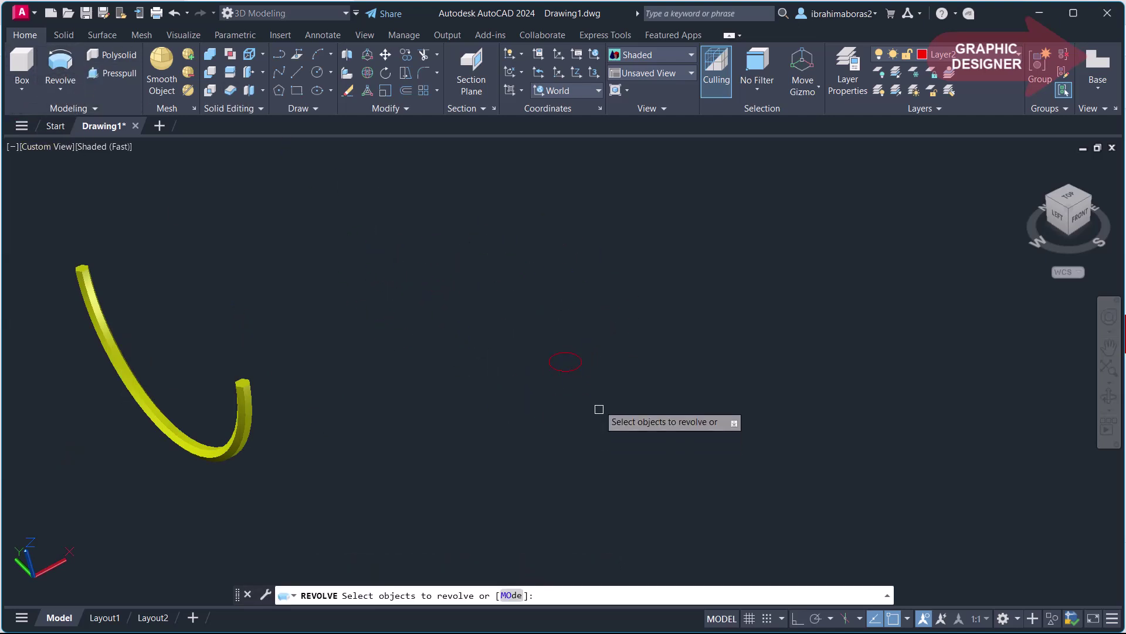
click(579, 371)
right_click(606, 402)
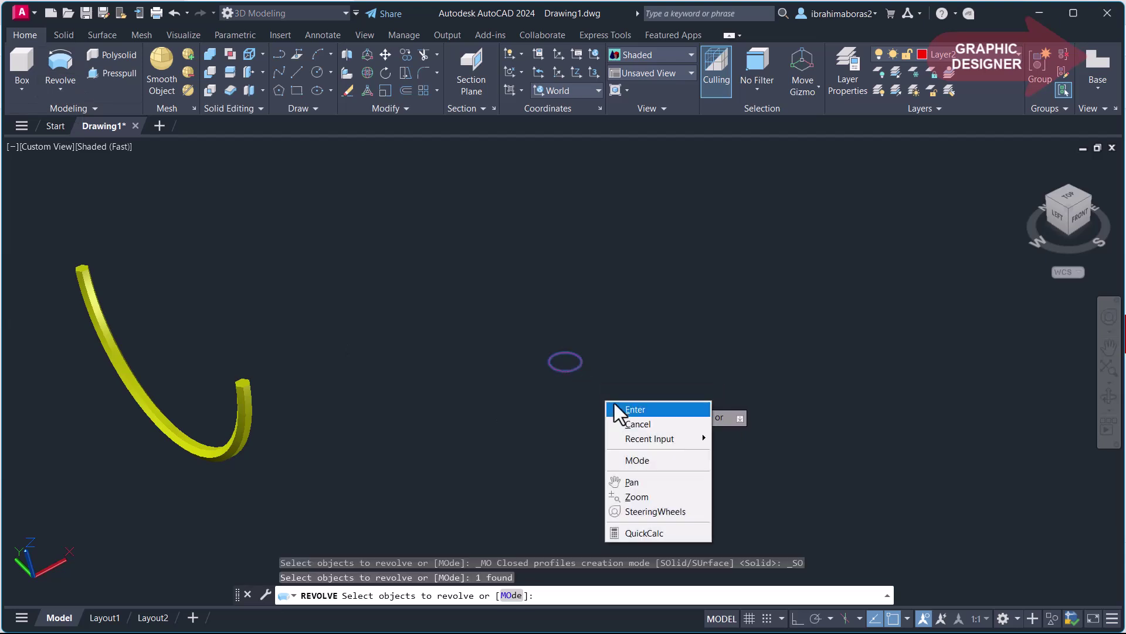
click(622, 409)
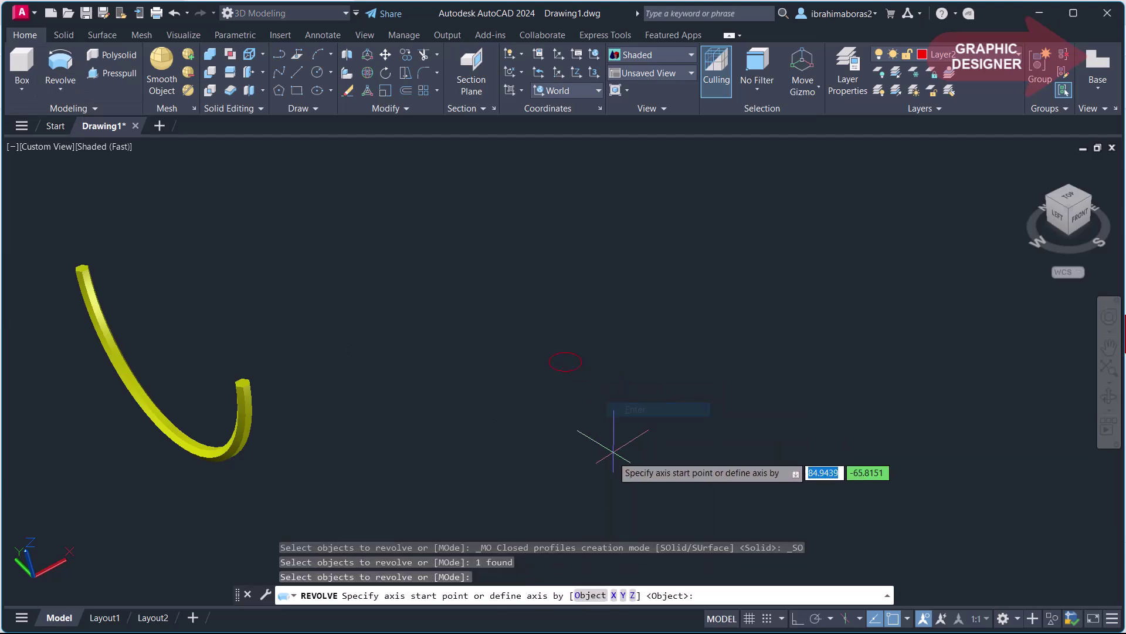
click(623, 596)
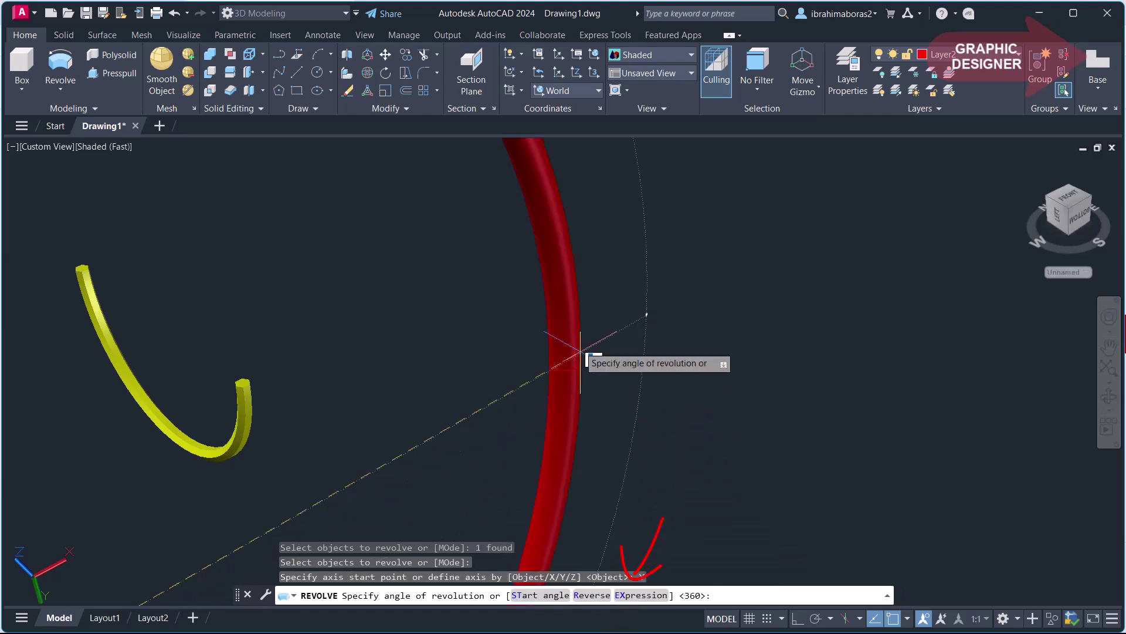
scroll(475, 300, down, 3)
scroll(522, 337, down, 2)
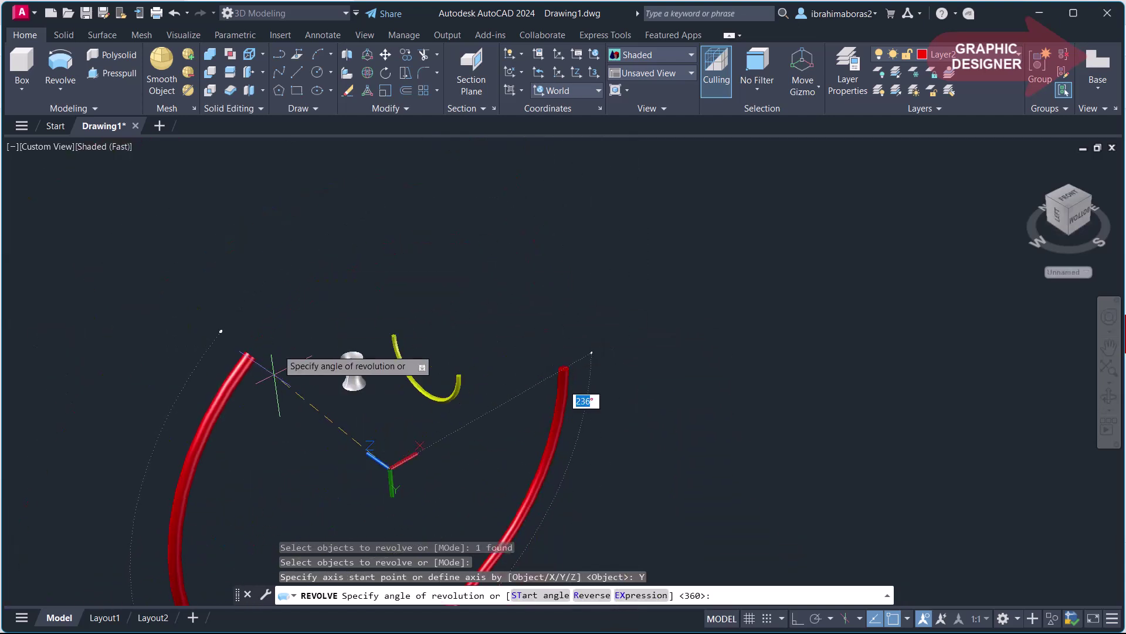
scroll(545, 467, up, 1)
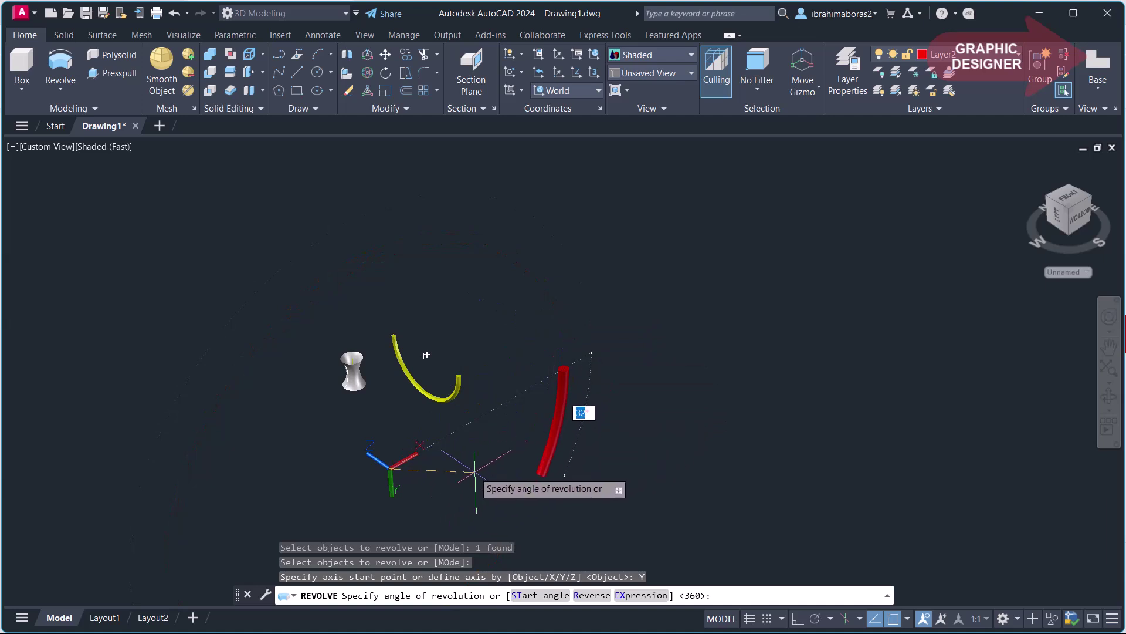
key(Return)
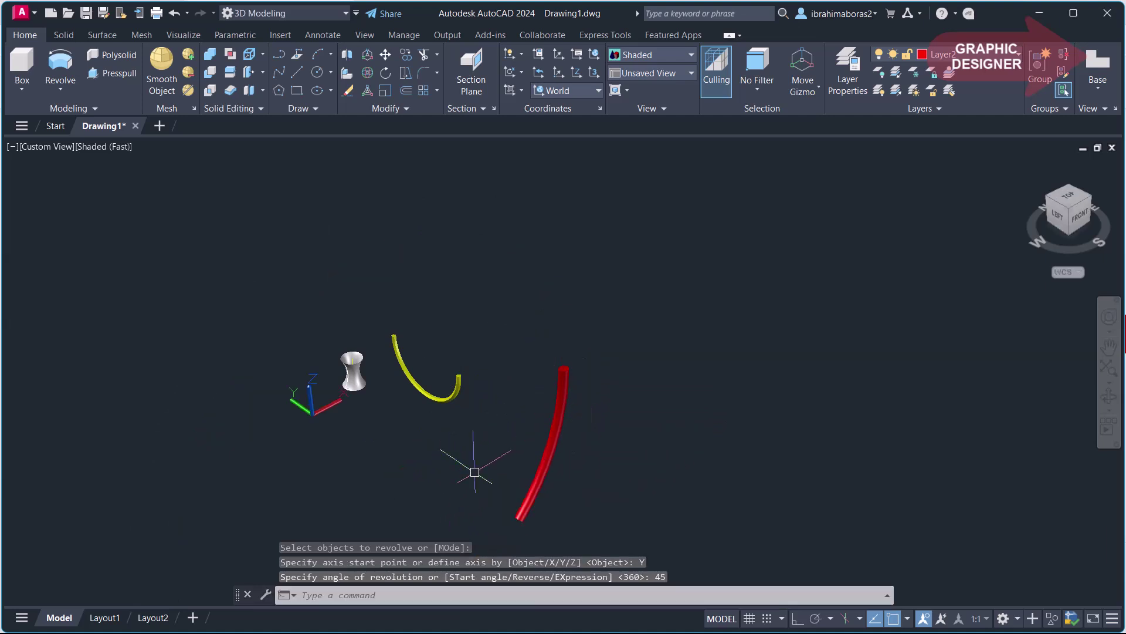
Move the red rod to a new position with the M command
text(m)
key(Return)
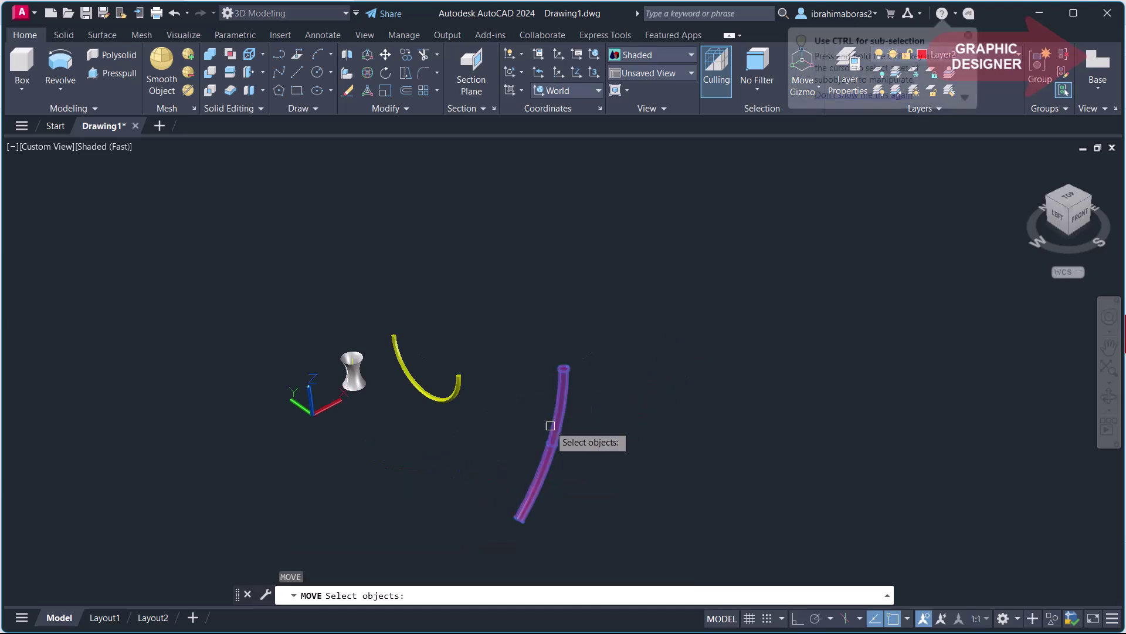
click(549, 435)
key(Return)
click(409, 285)
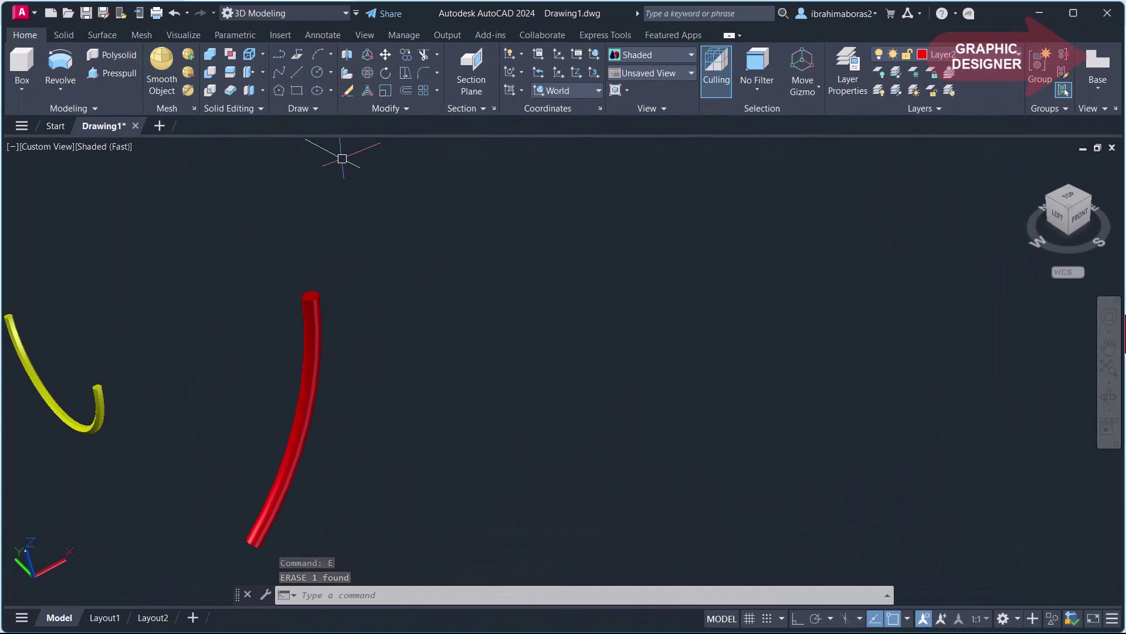
Draw a 10 by 10 square
click(297, 89)
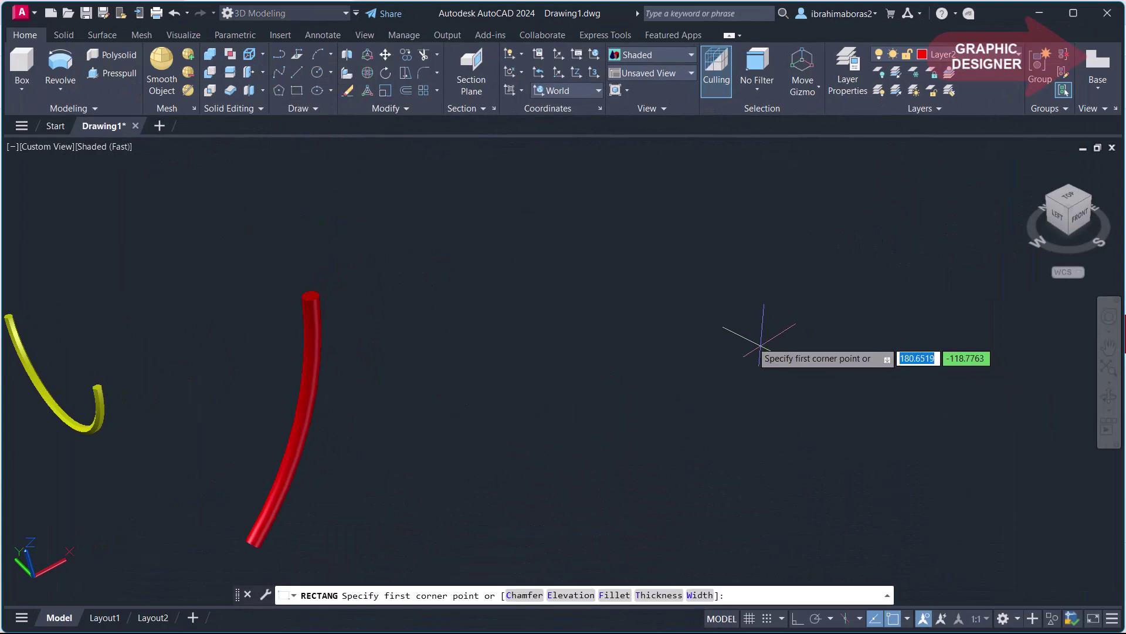
click(696, 373)
text(10)
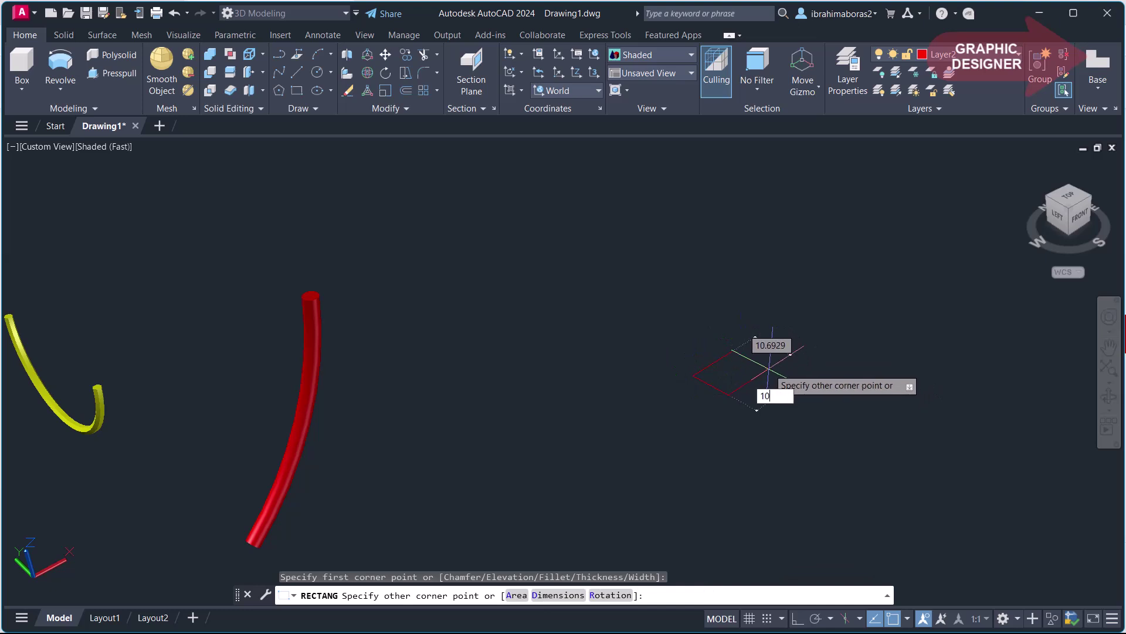
key(Tab)
text(1)
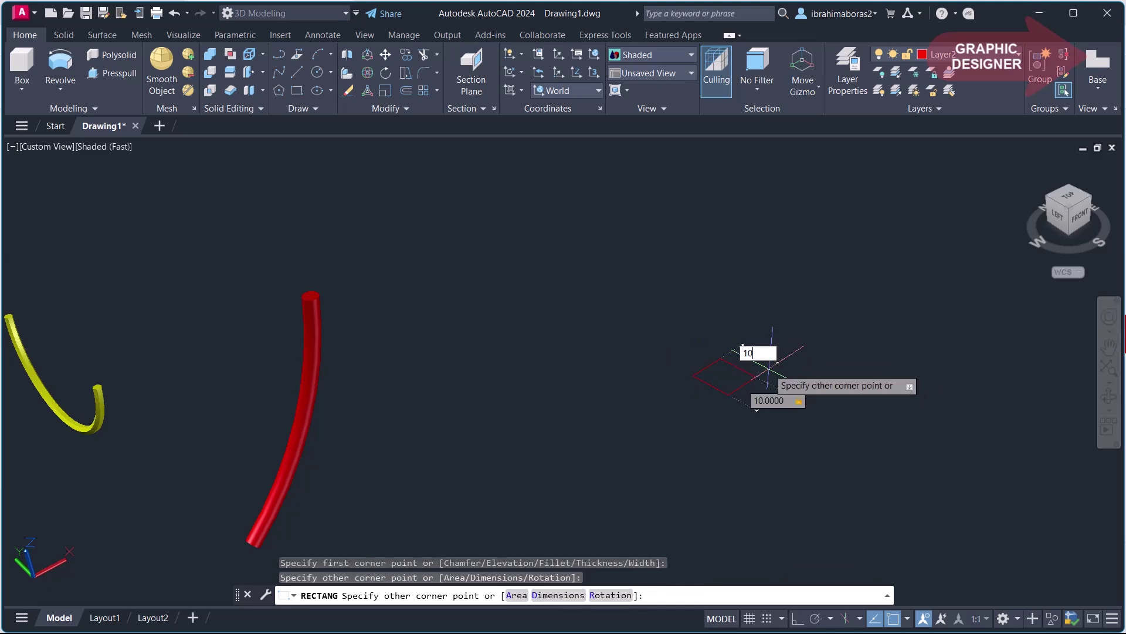
key(Return)
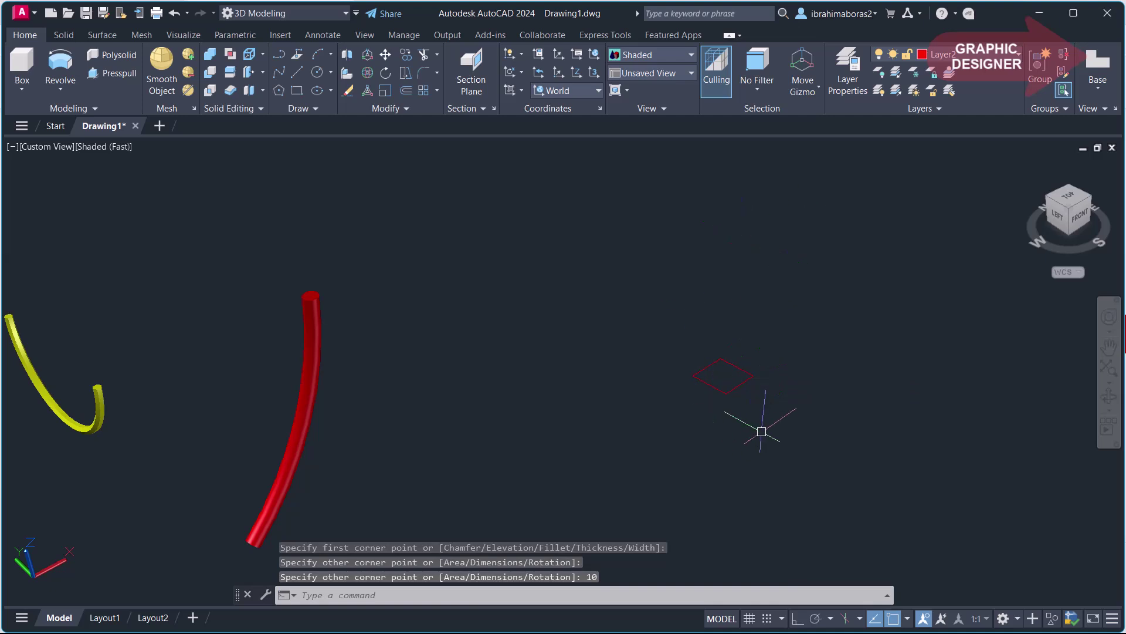
Rotate the square 90° in 3D about the Y axis through its corner
text(Ro)
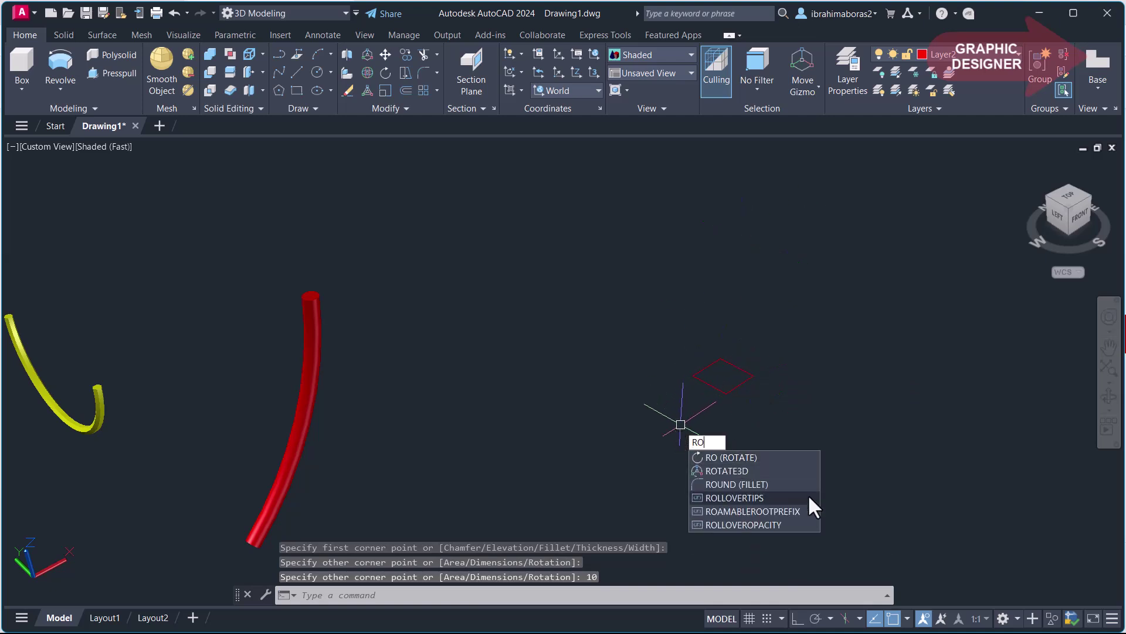
click(755, 472)
click(747, 385)
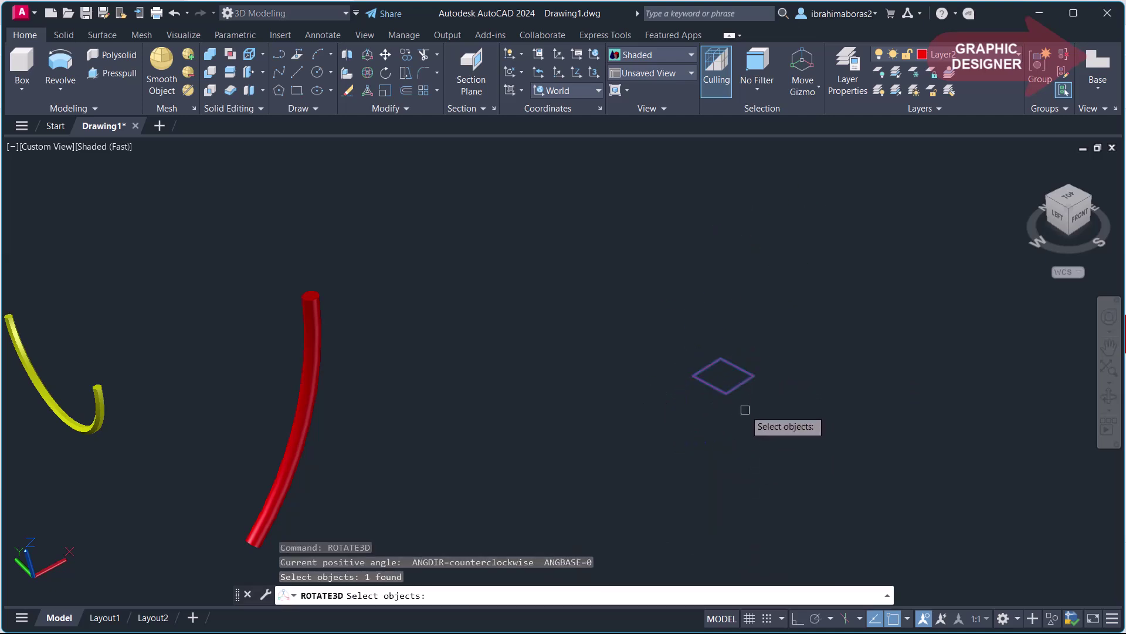
key(Return)
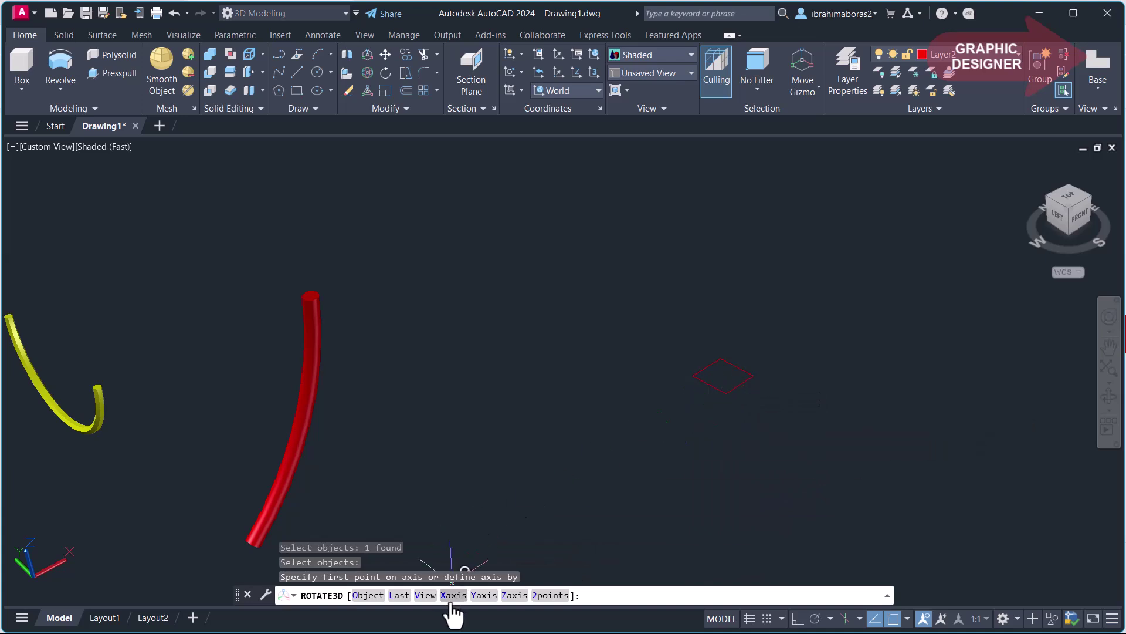
click(484, 595)
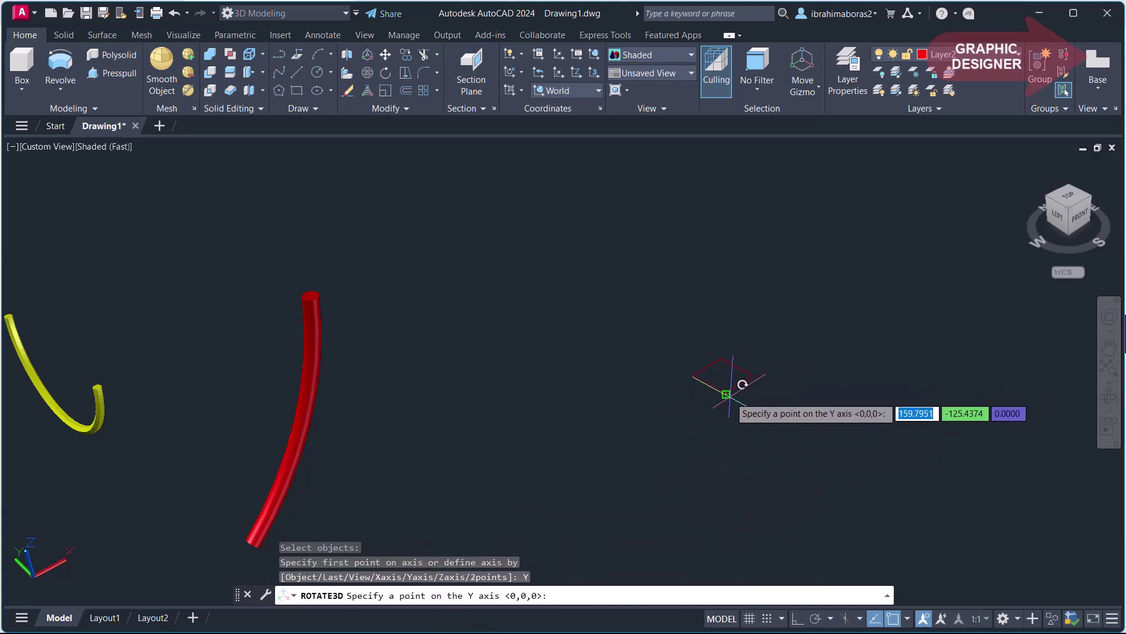
click(728, 393)
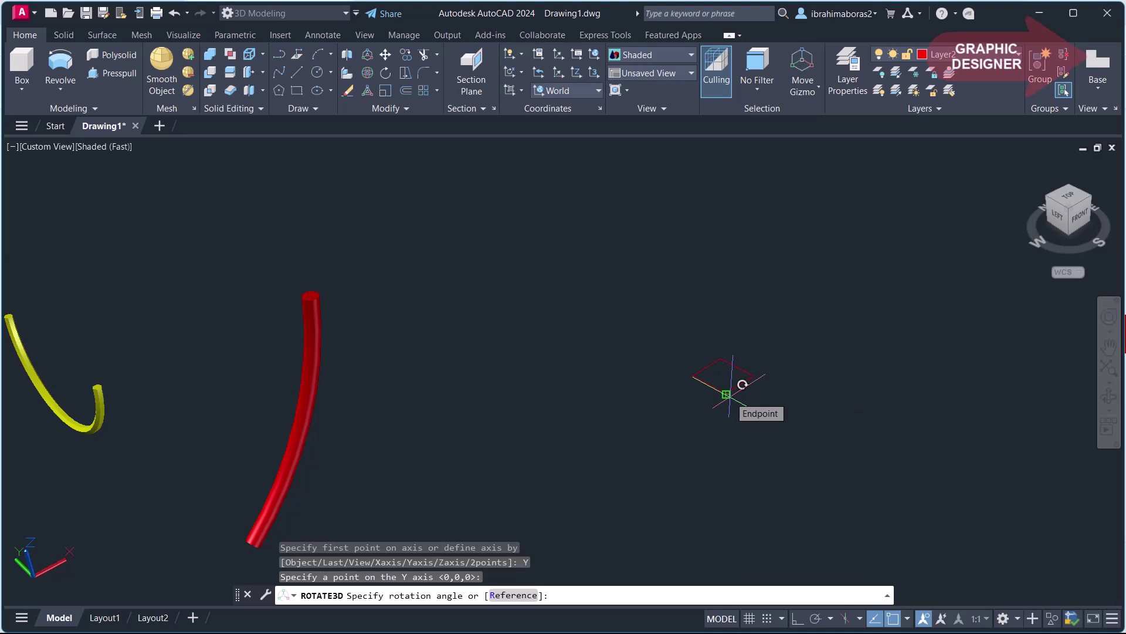
text(90)
key(Return)
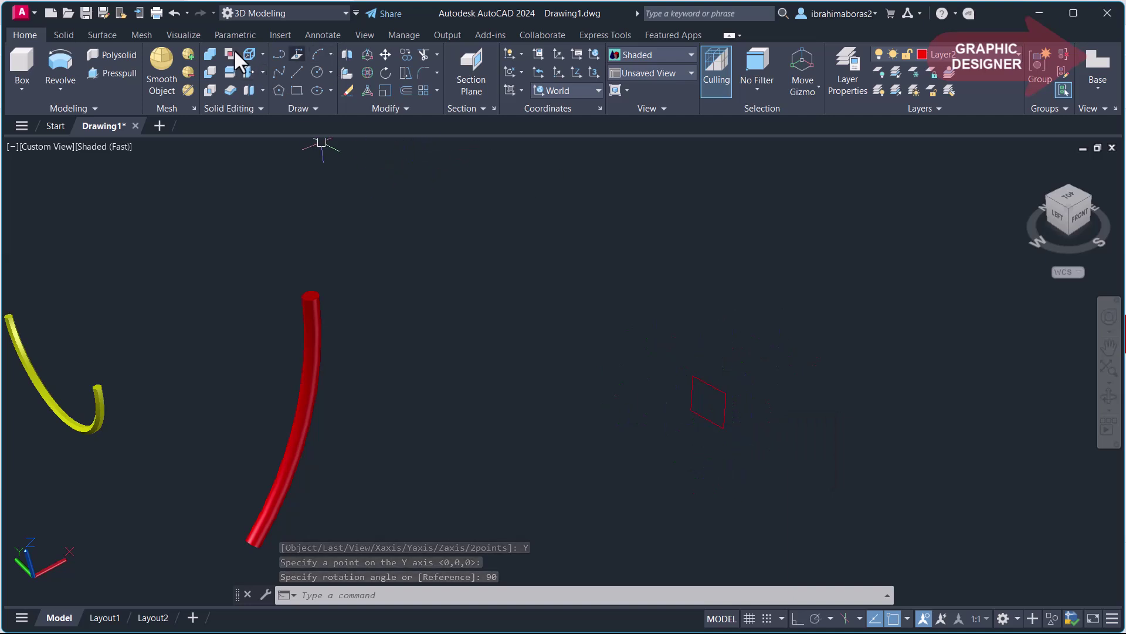
Revolve the upright square 45° about the Z axis into a curved red bar
click(52, 64)
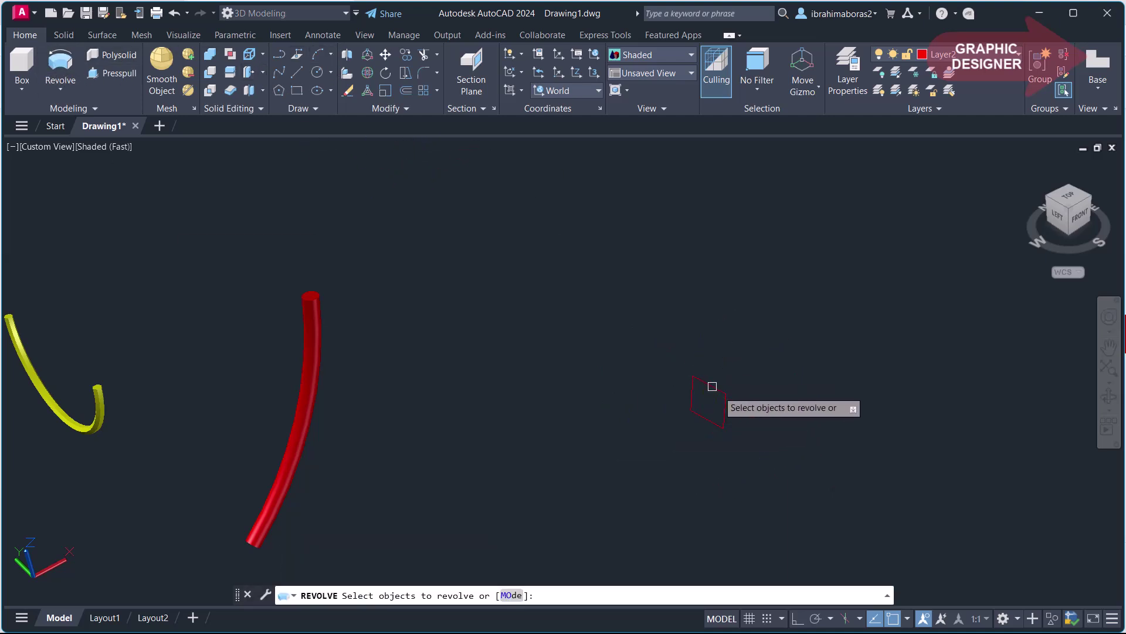
click(724, 414)
right_click(584, 473)
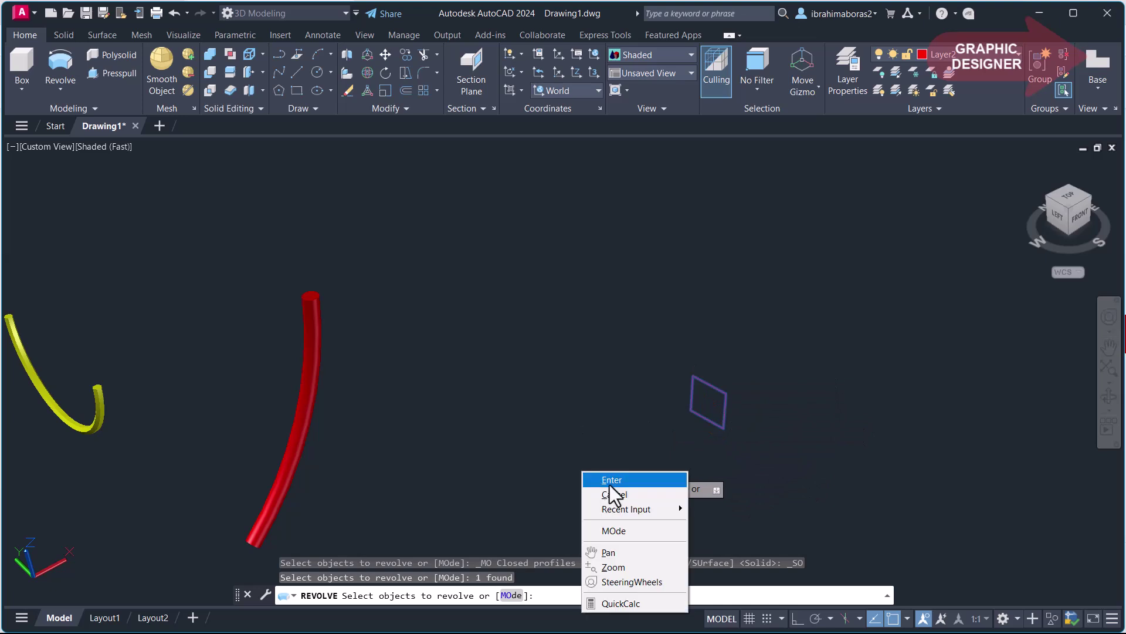
click(613, 480)
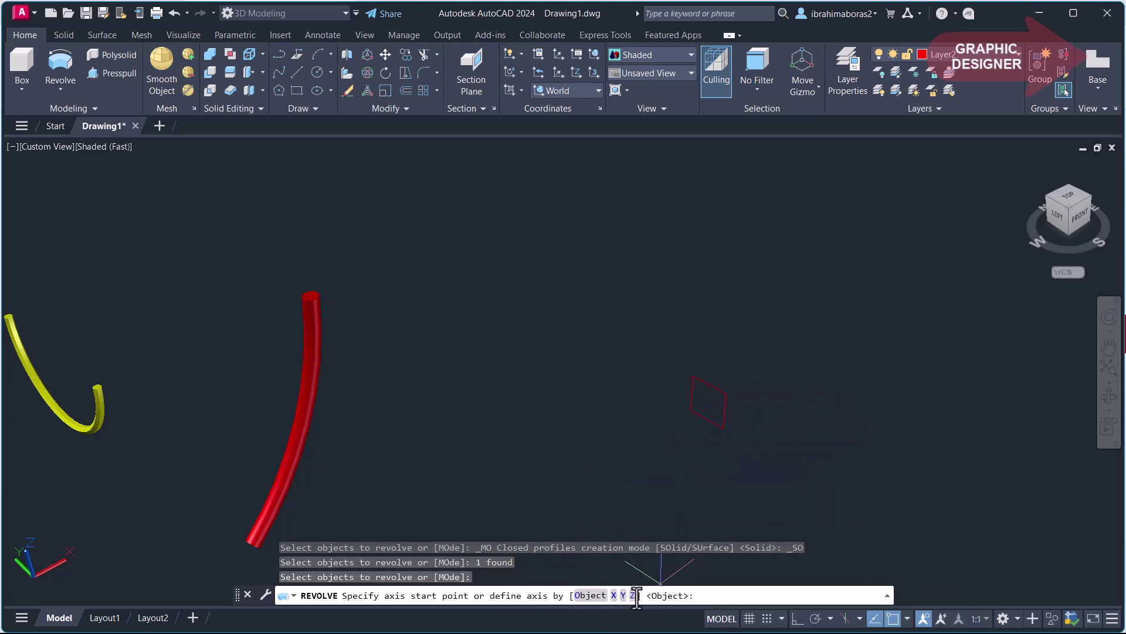
click(634, 595)
shift+middle_drag(722, 540, 648, 515)
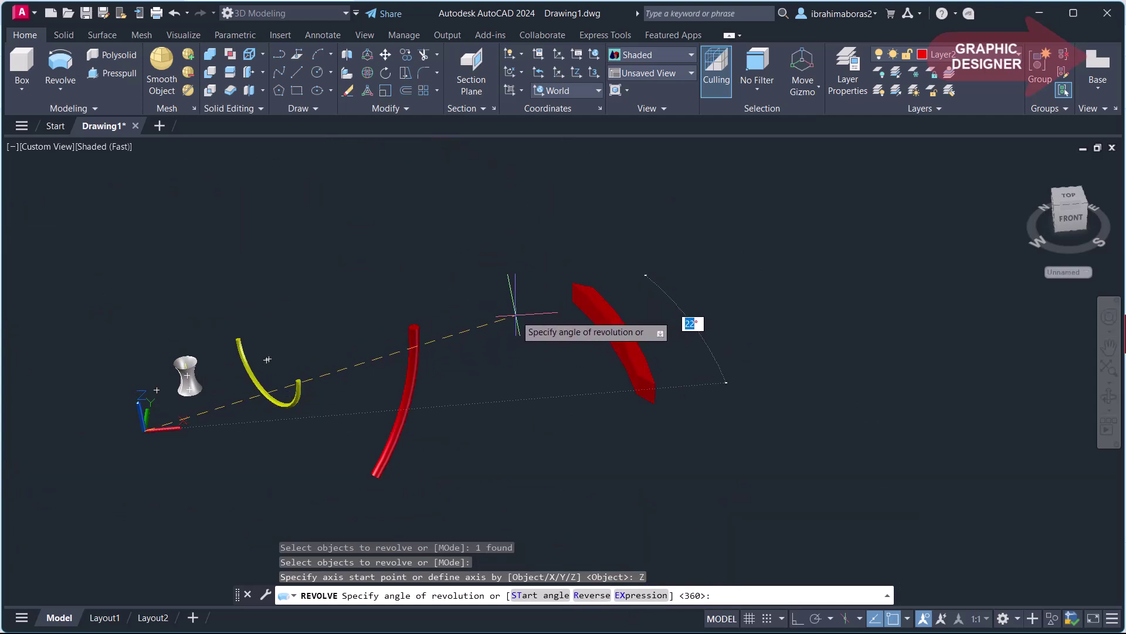
text(45)
key(Return)
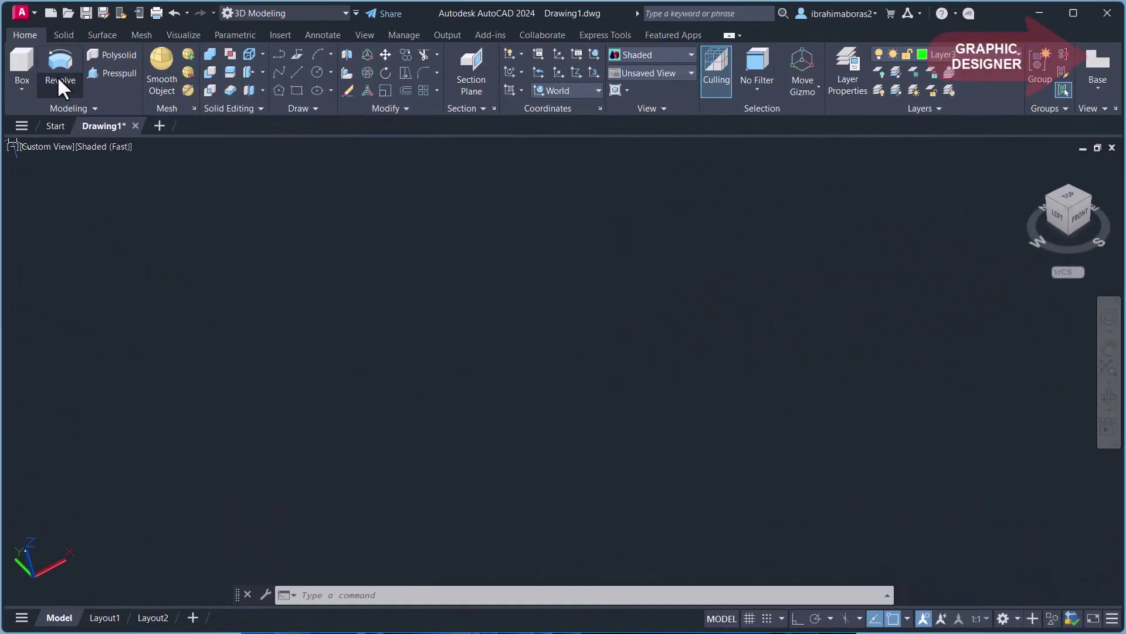
click(59, 89)
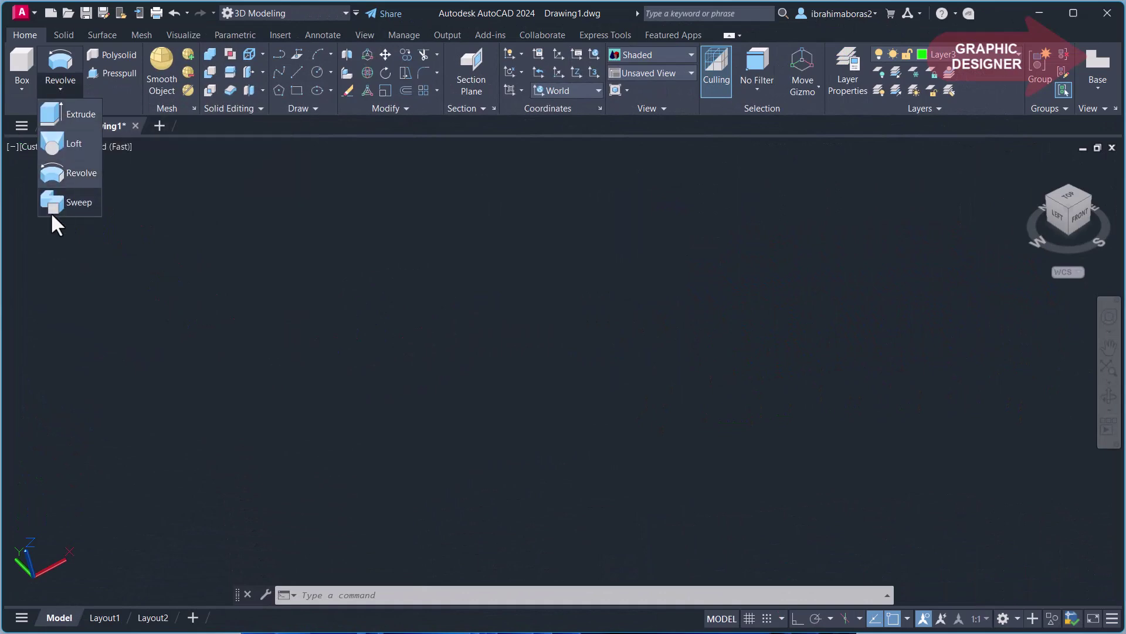
key(Escape)
key(Escape)
text(SW)
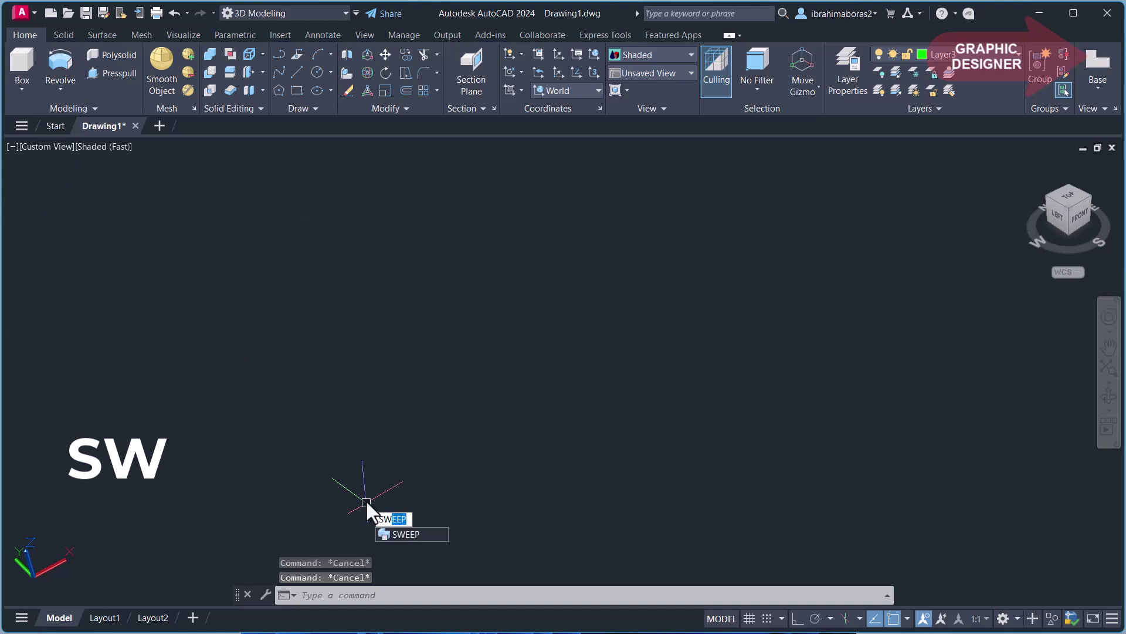
key(Escape)
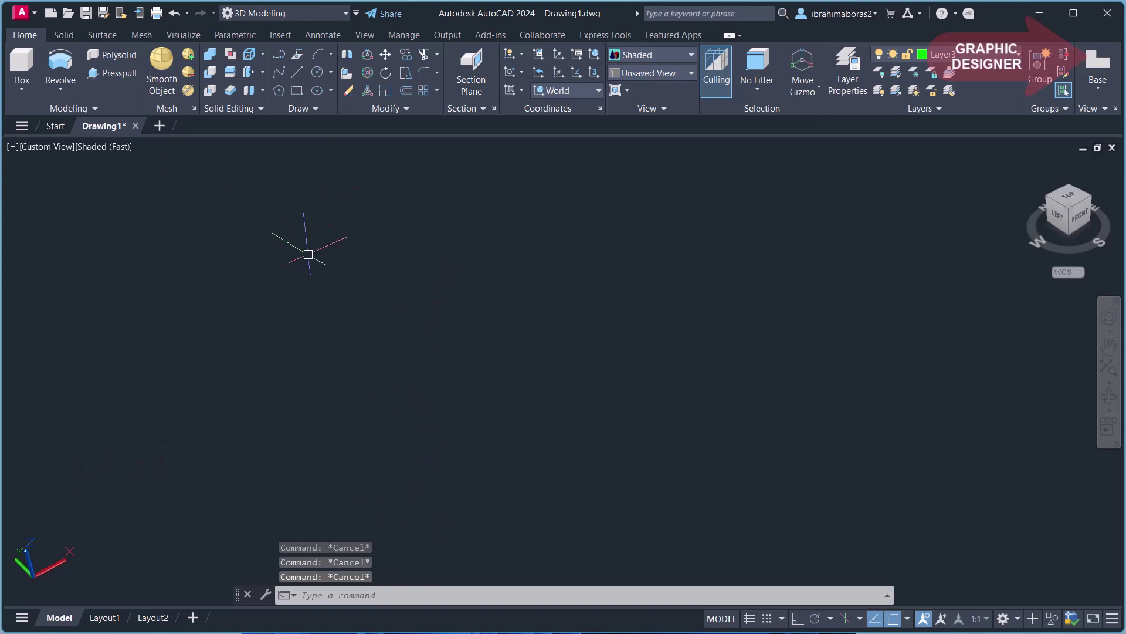
Draw a green S-shaped spline through four fit points
click(278, 72)
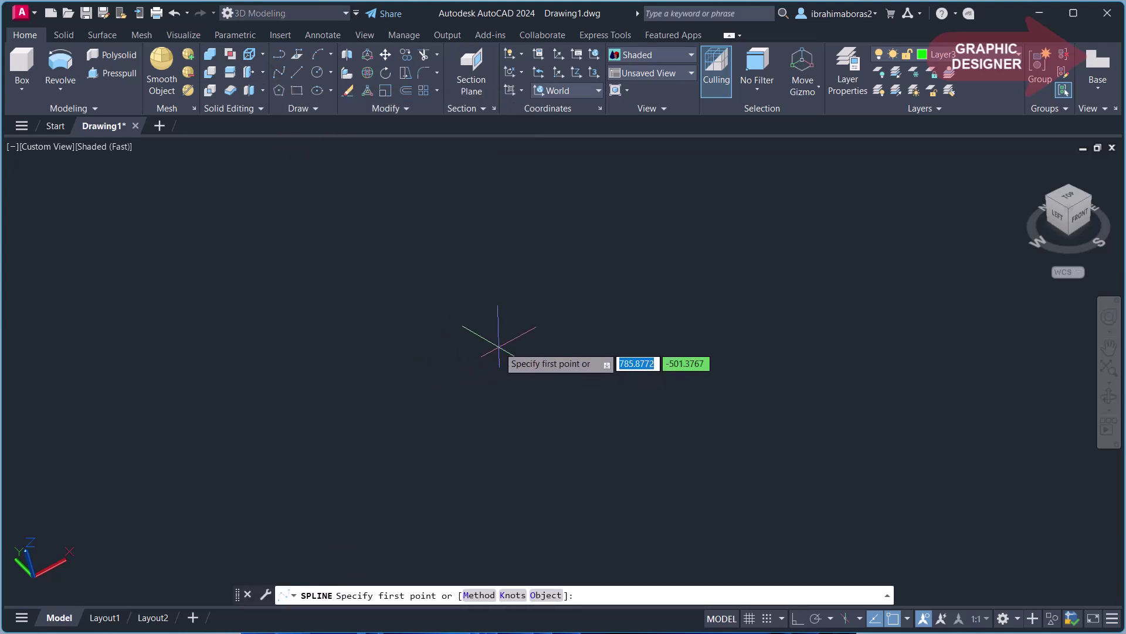
click(505, 409)
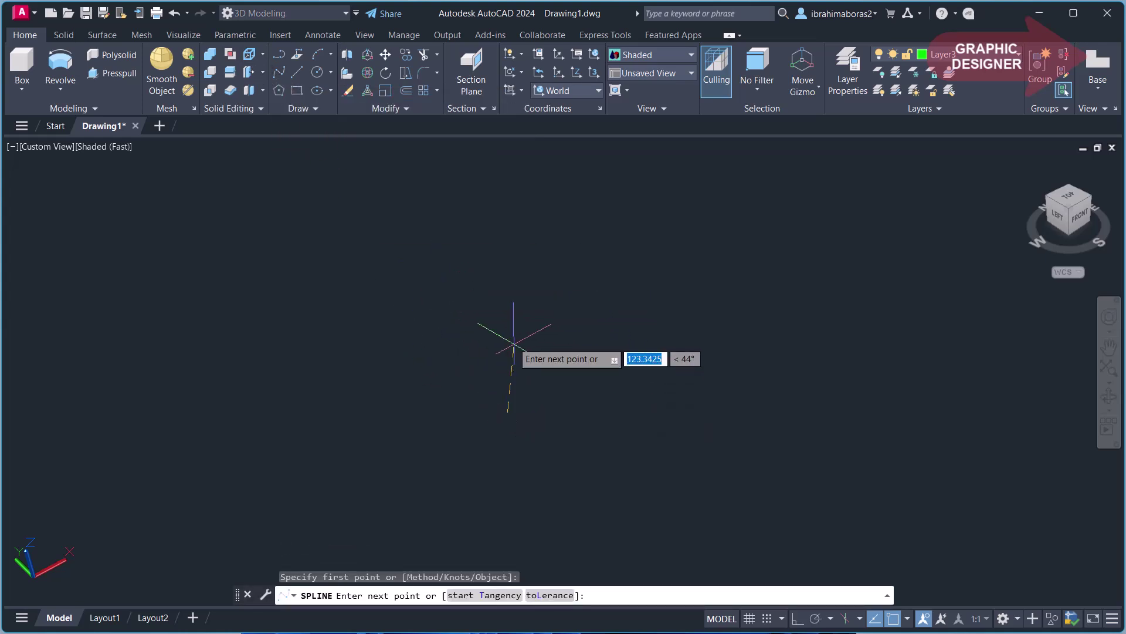
click(463, 350)
click(507, 269)
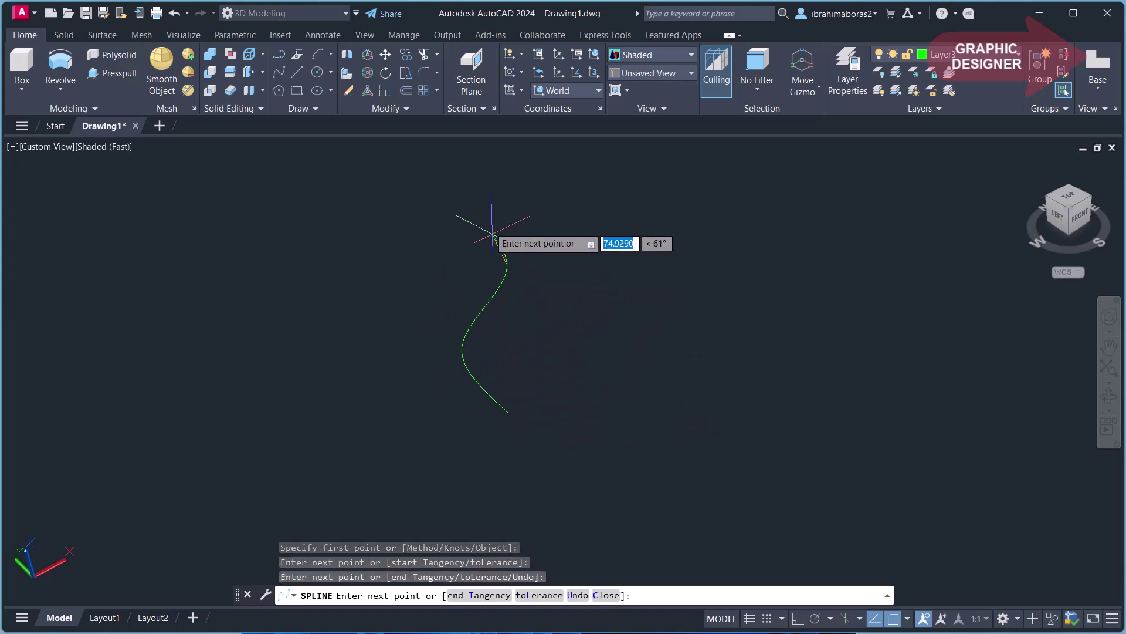
click(378, 191)
right_click(449, 189)
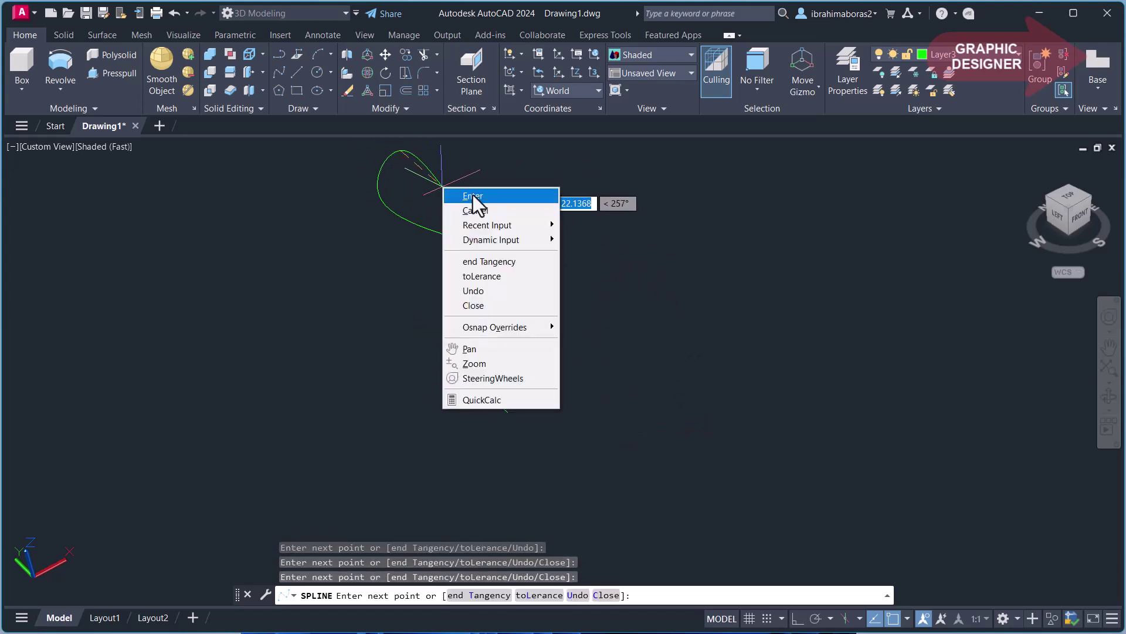
click(466, 192)
middle_drag(538, 353, 539, 376)
key(Escape)
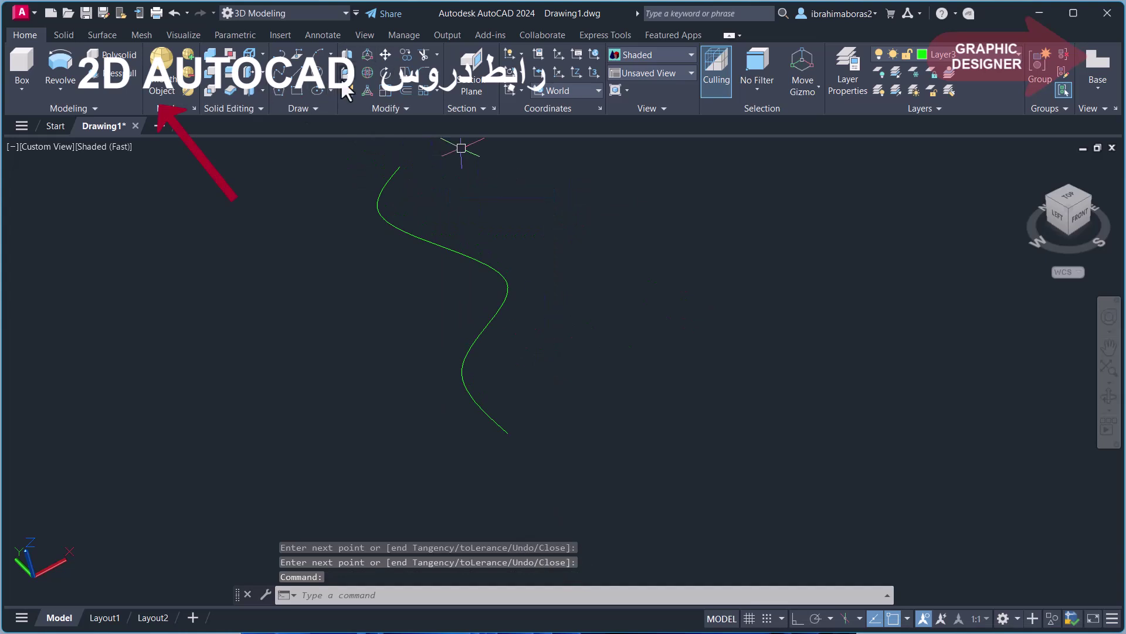
Draw a circle with the default radius centred on the spline's lower endpoint
click(318, 78)
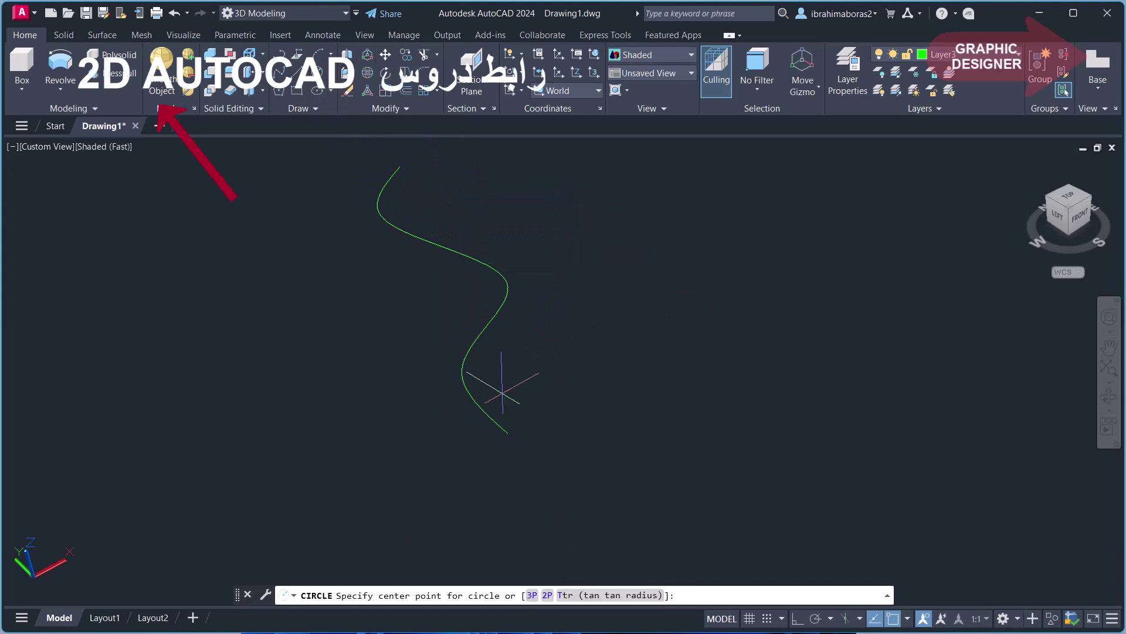
click(508, 433)
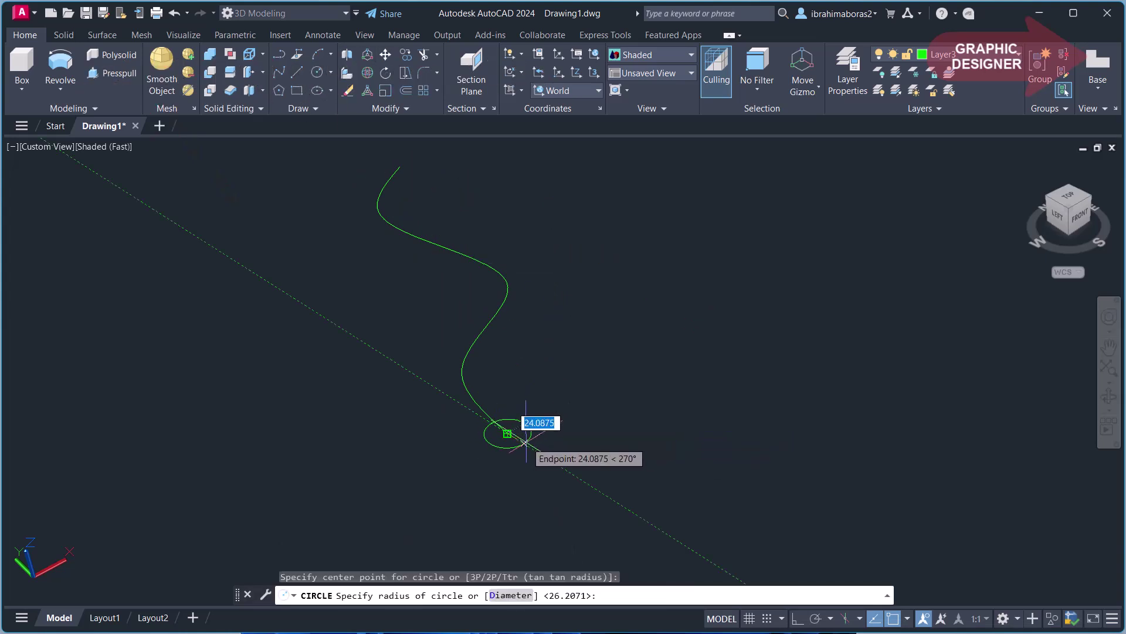
key(Return)
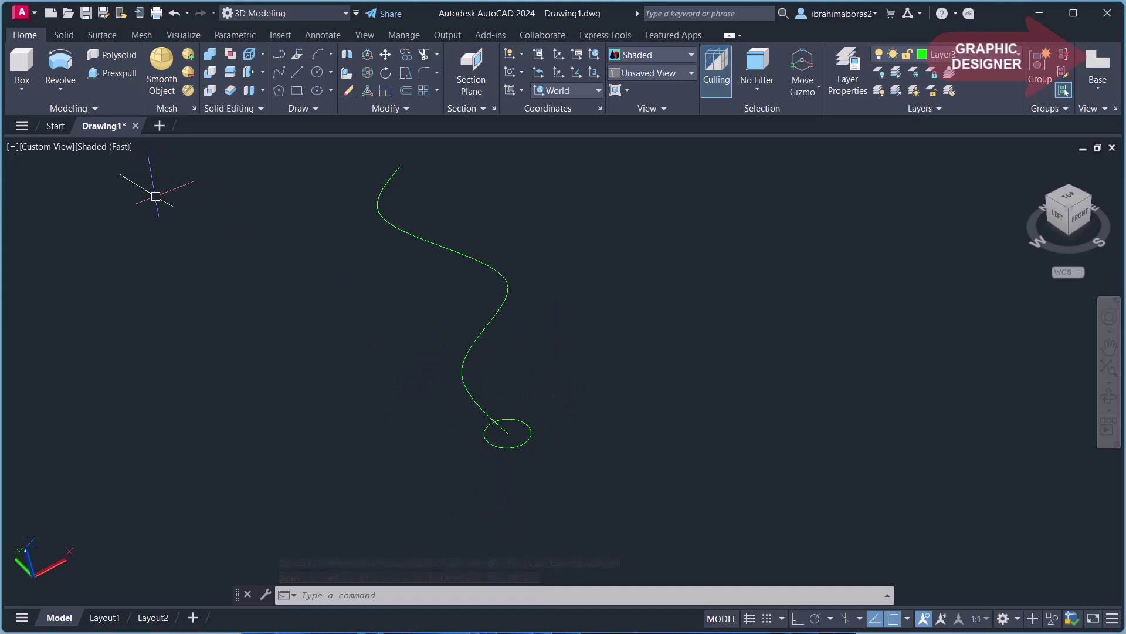
Sweep the circle along the spline in Solid mode to form a green S-shaped tube
click(392, 593)
text(SW)
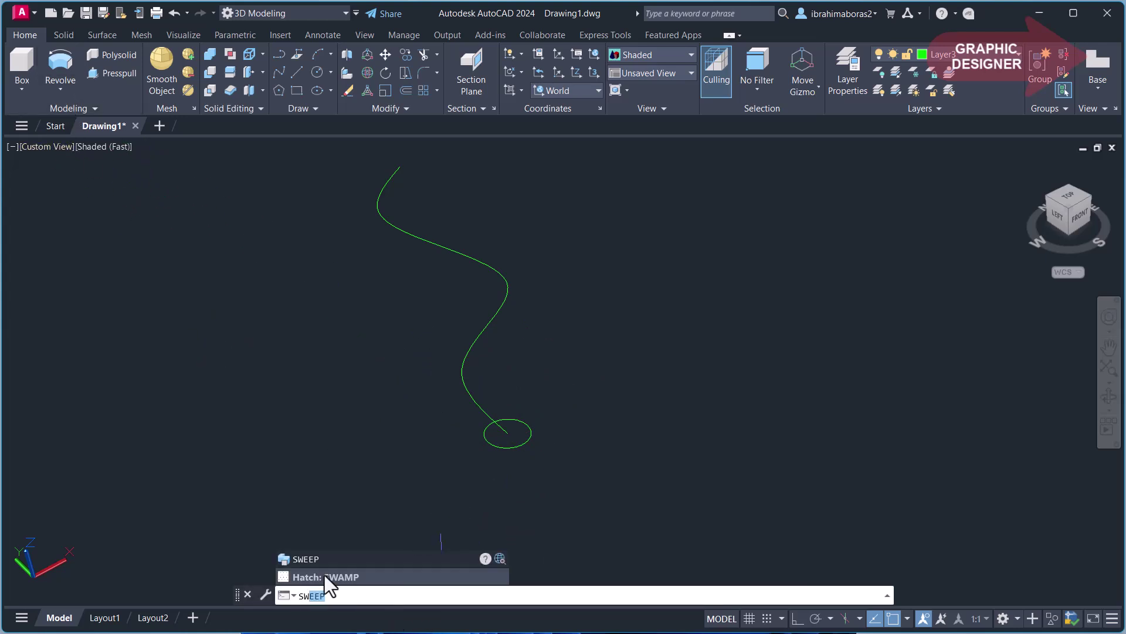
click(318, 559)
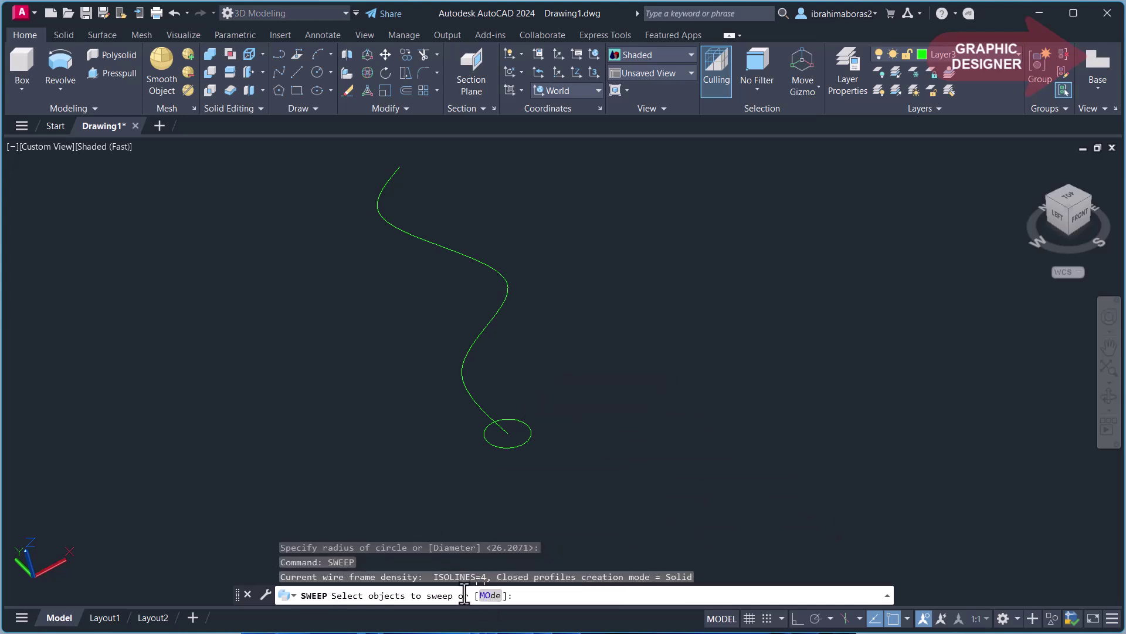
click(491, 596)
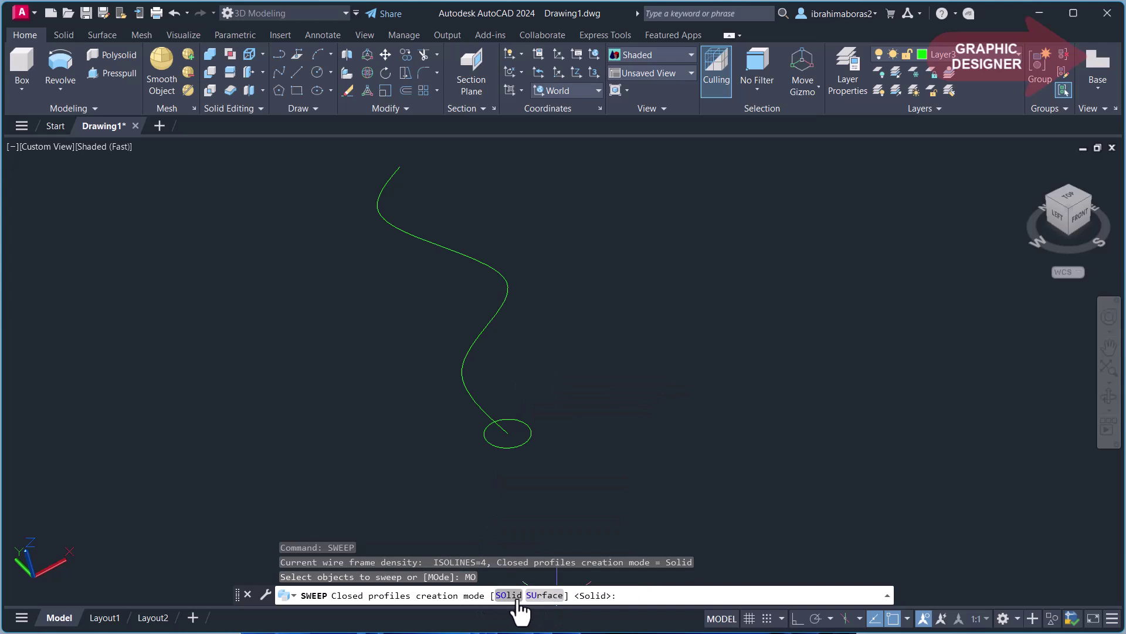
key(Return)
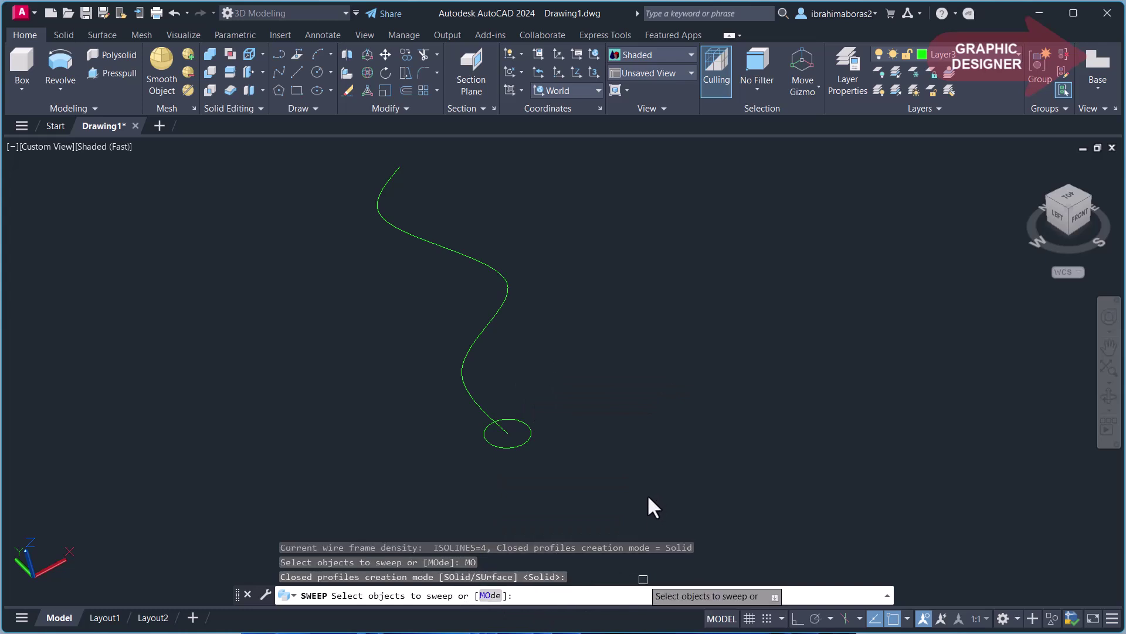
click(530, 433)
right_click(574, 445)
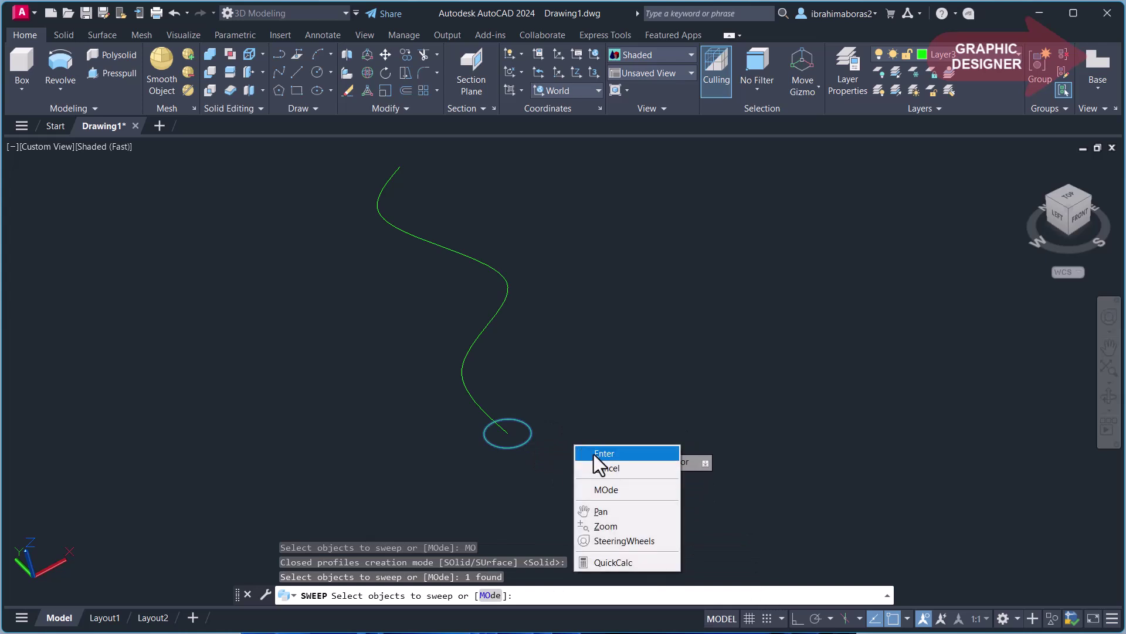
click(594, 456)
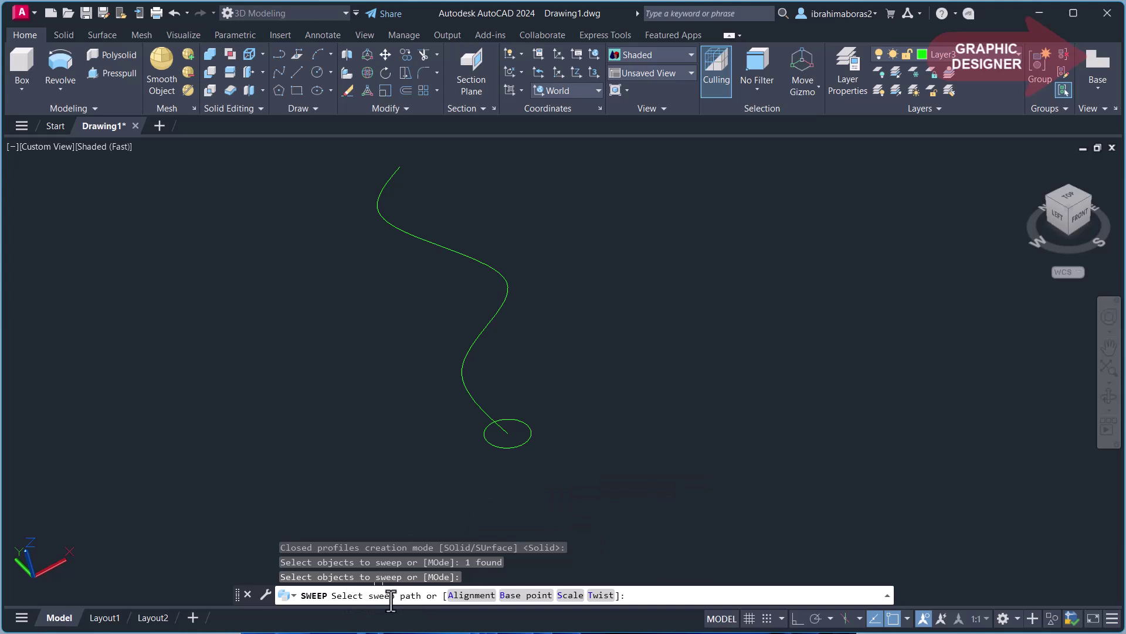
click(501, 318)
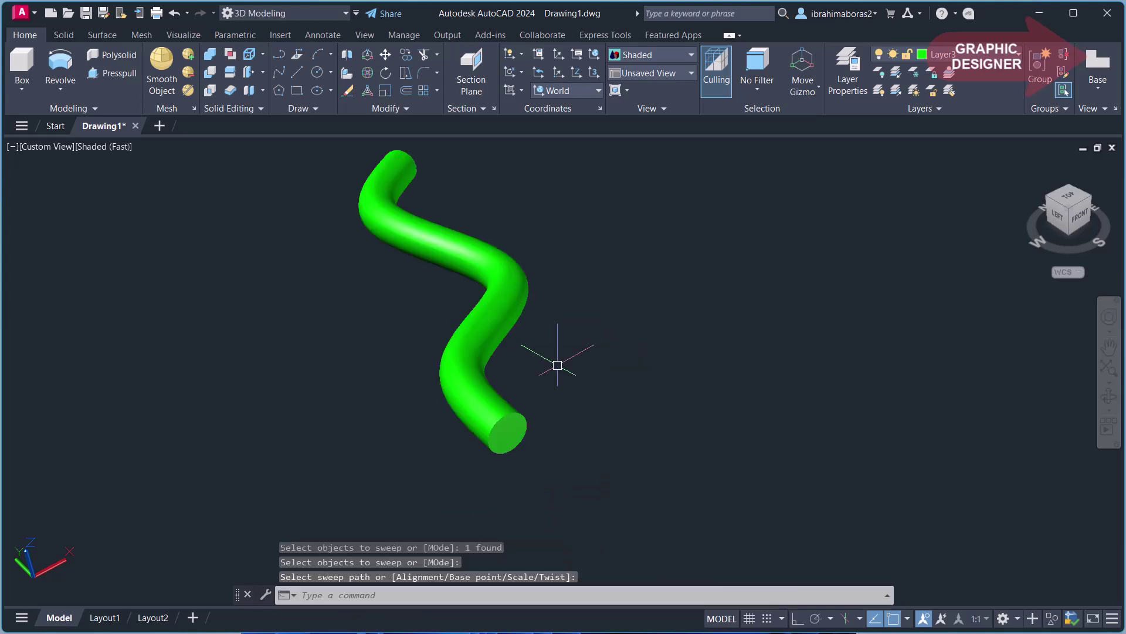
middle_drag(461, 296, 496, 323)
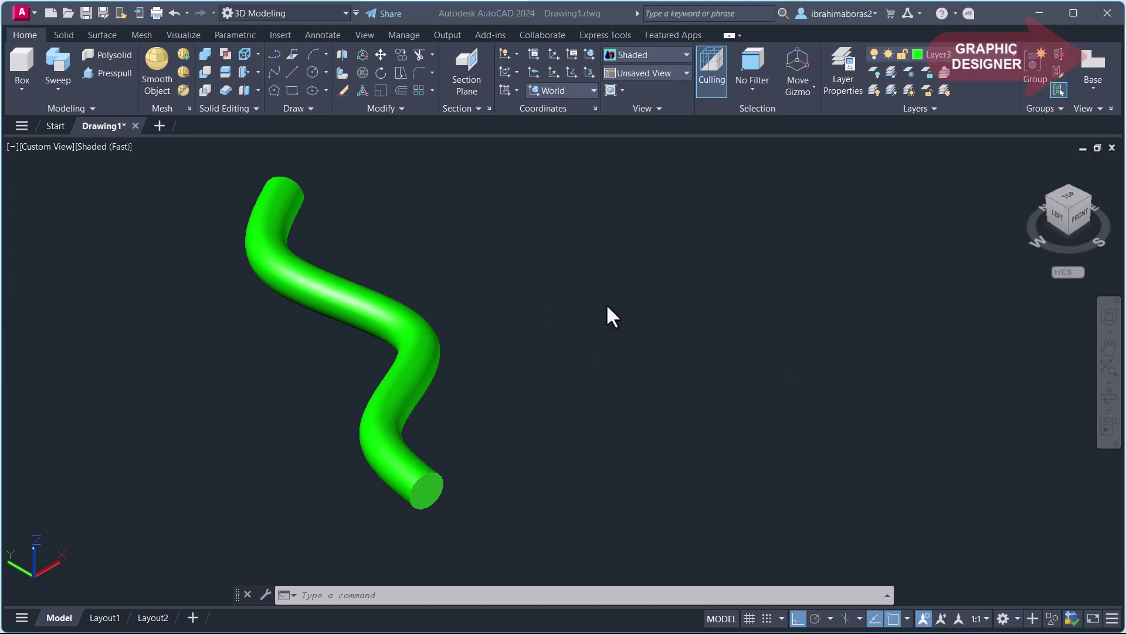
Draw a small rectangle from two opposite corners to the right of the swept tube
click(292, 90)
click(681, 388)
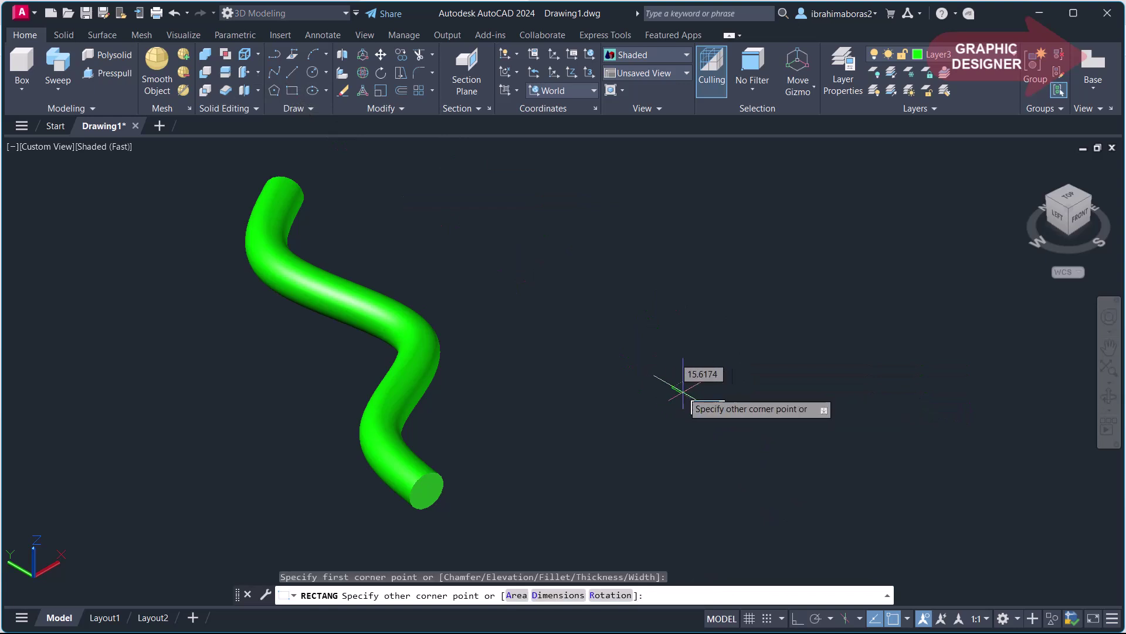
click(755, 386)
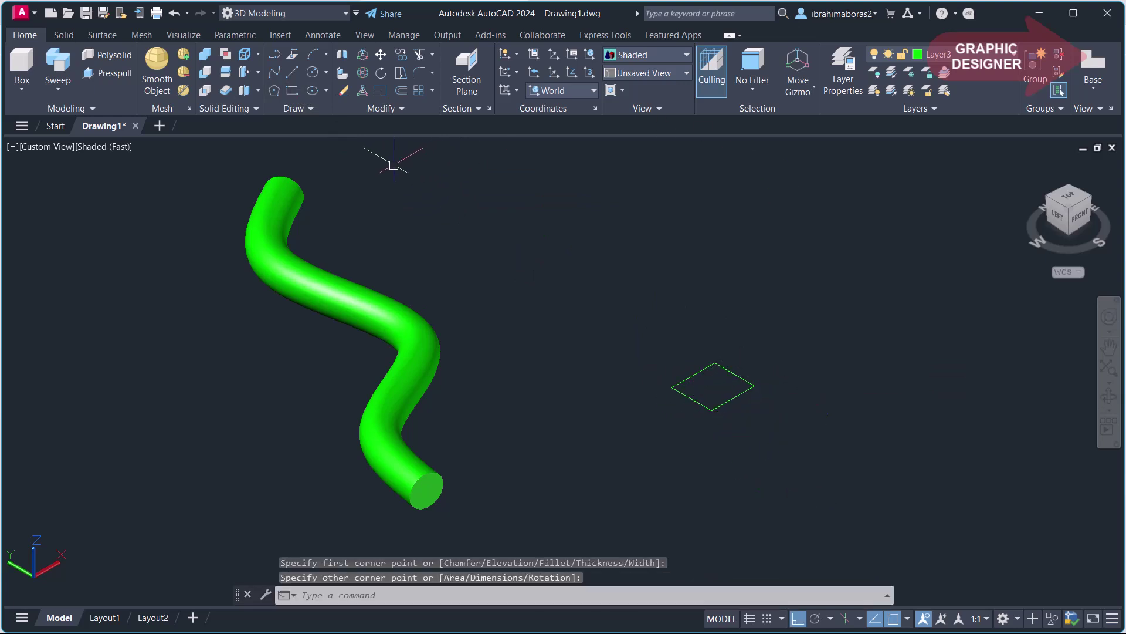
Draw a 250-unit vertical 3D polyline upward from the square's geometric centre
click(293, 53)
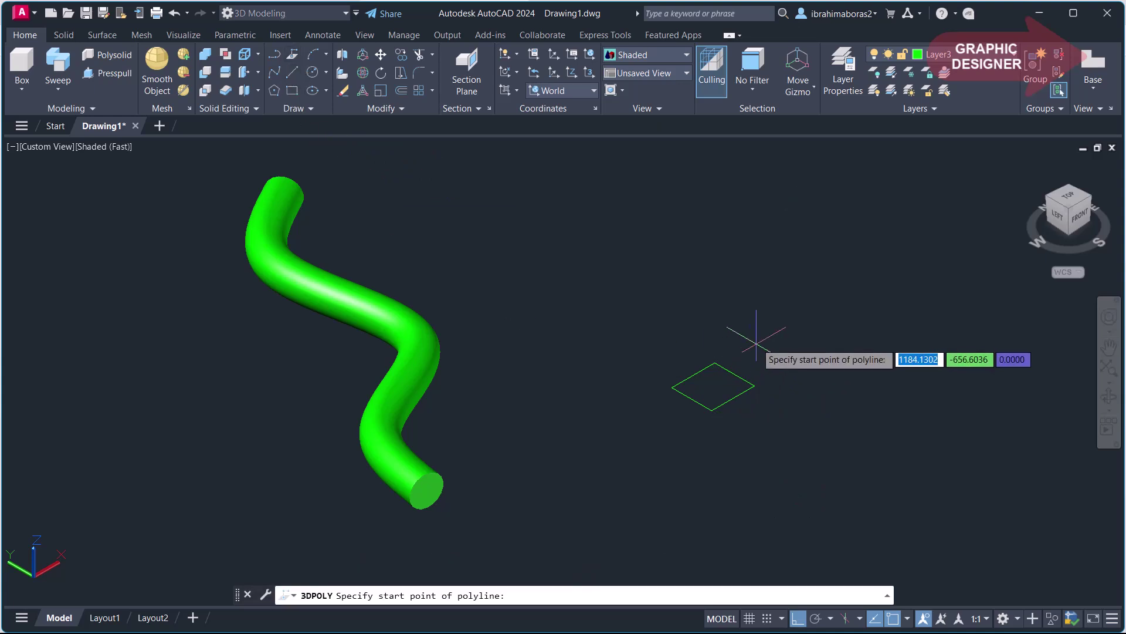
shift+right_click(757, 339)
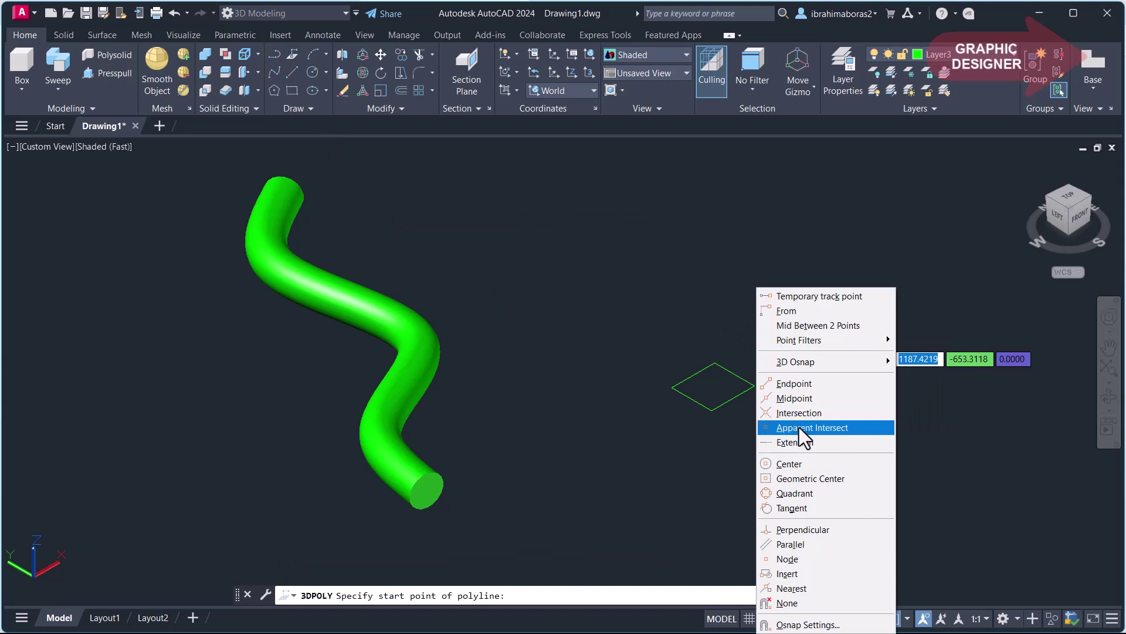
click(804, 479)
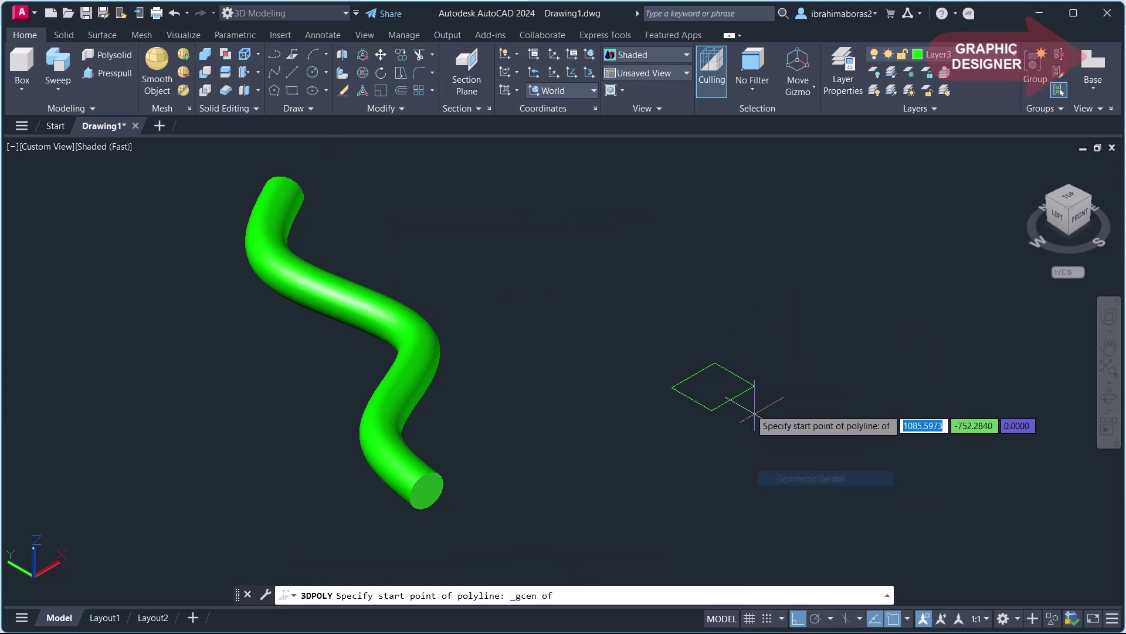
click(713, 387)
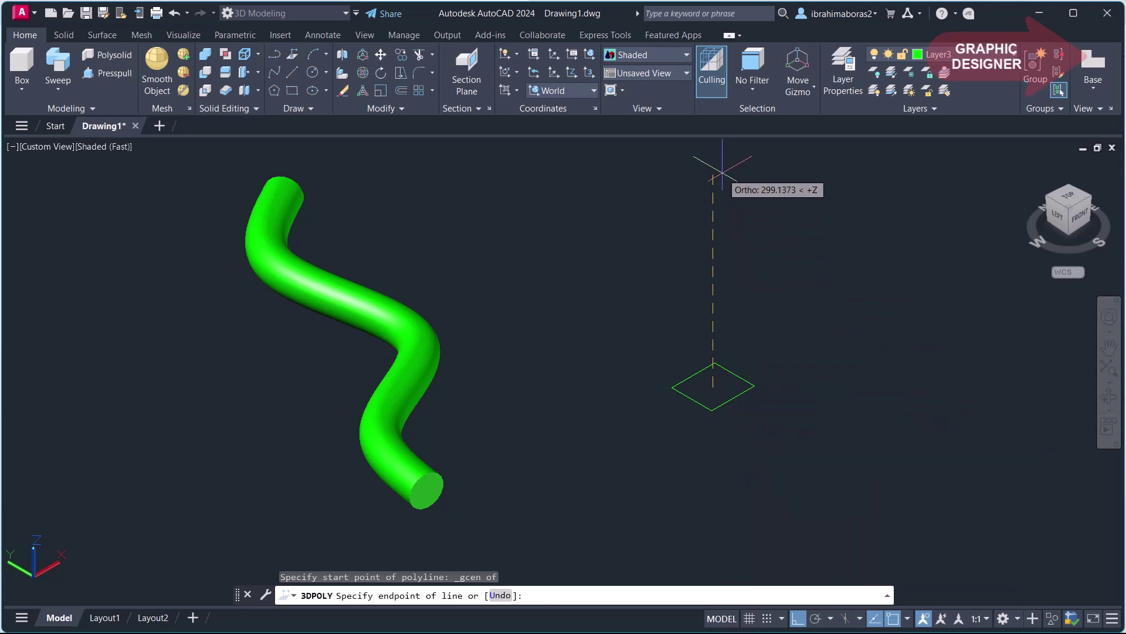
text(250)
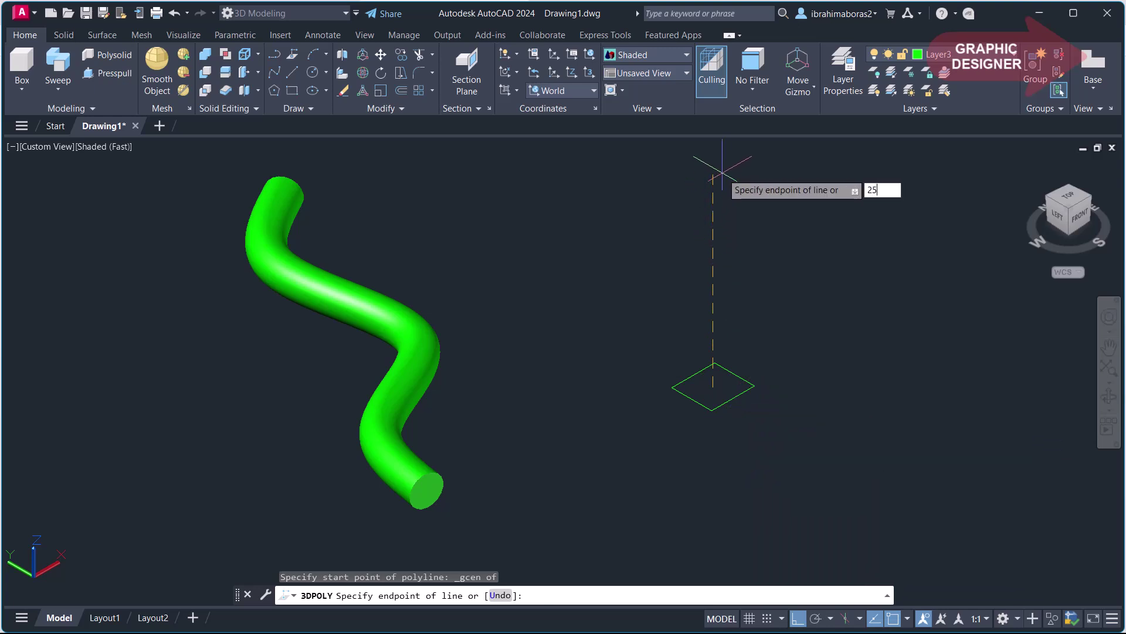
key(Return)
right_click(722, 174)
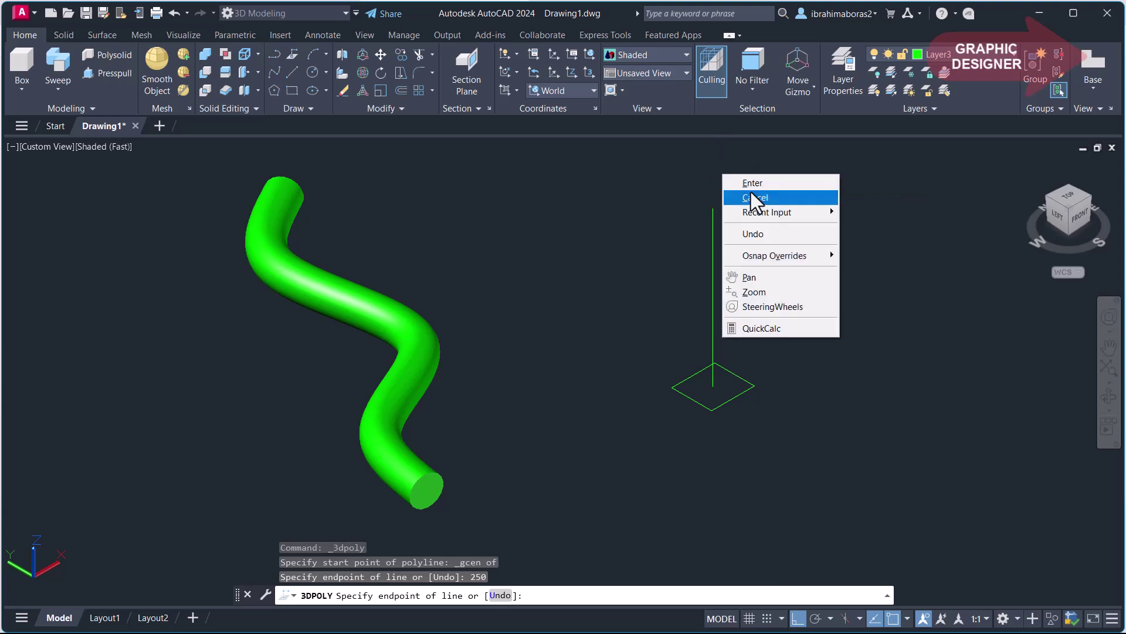
click(751, 189)
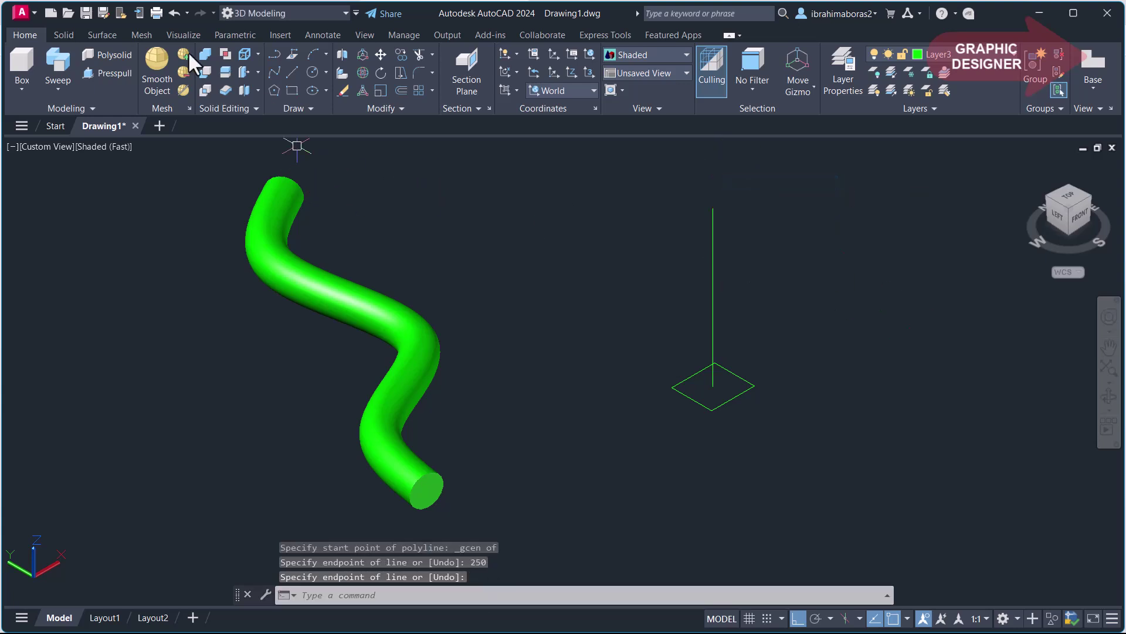
Start a sweep and select the square as the profile
click(59, 64)
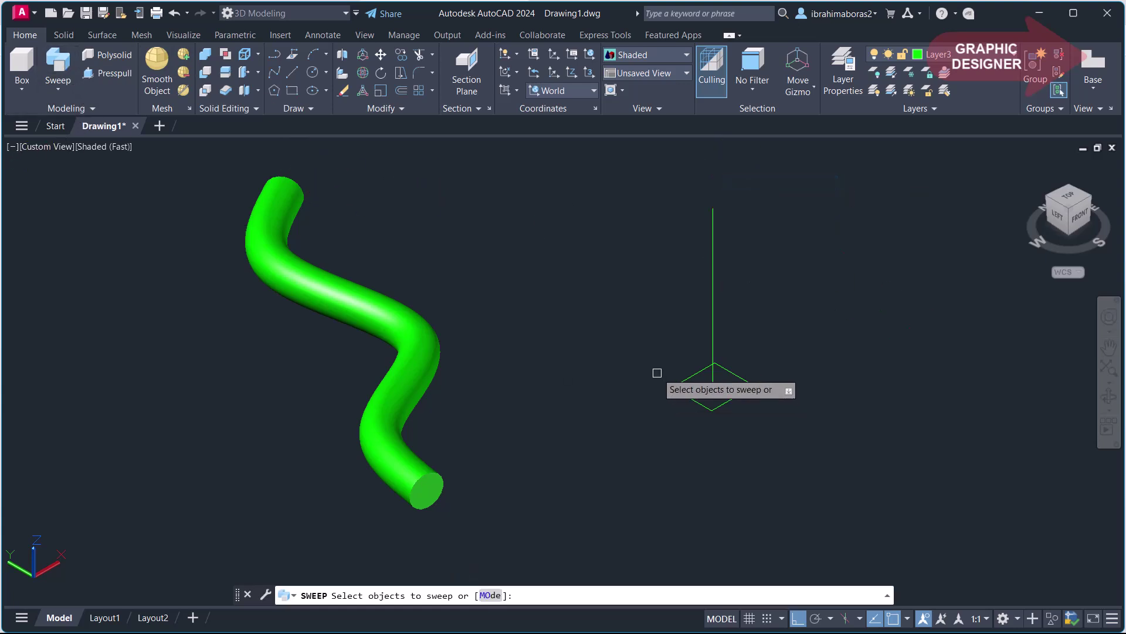
click(740, 394)
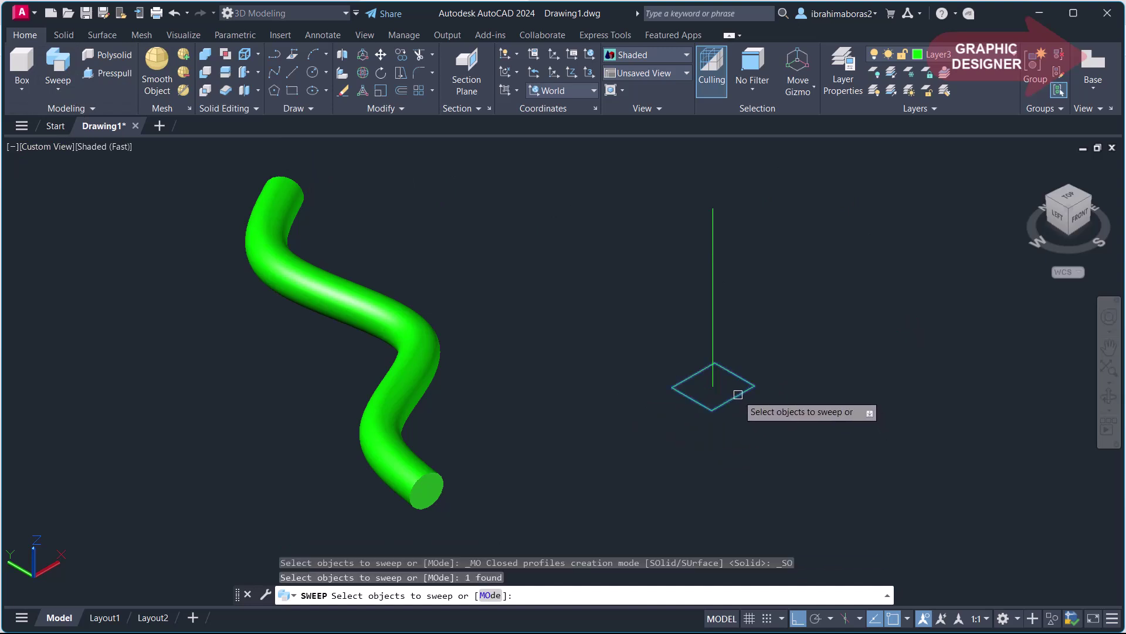
right_click(762, 419)
click(792, 427)
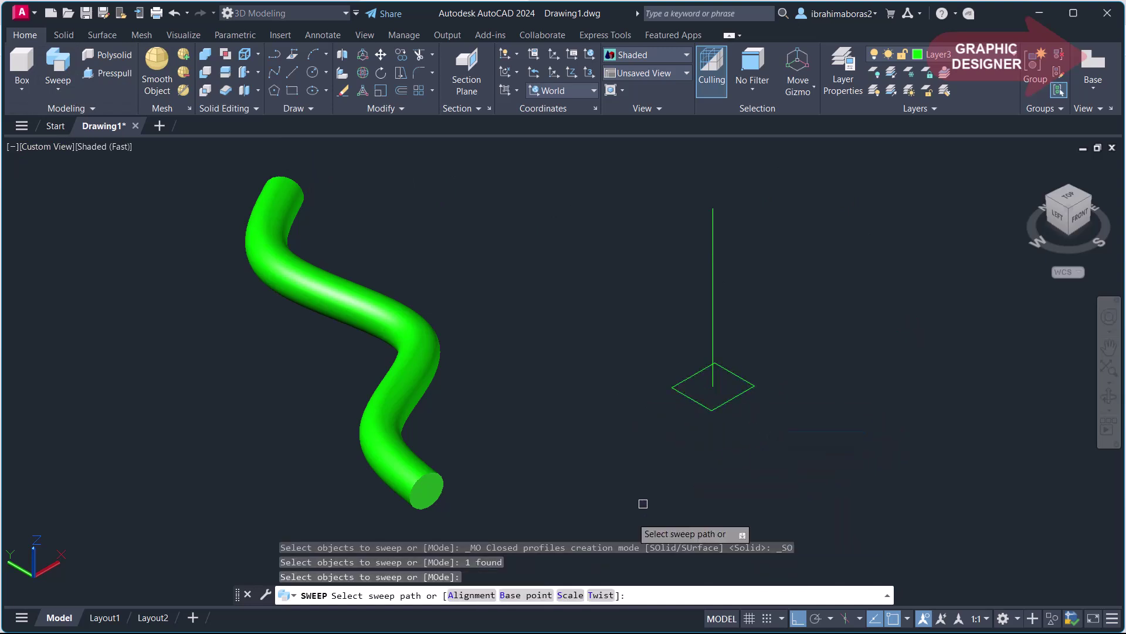
Sweep the square along the vertical line with end scale 0.5 and a 1000° twist
click(578, 595)
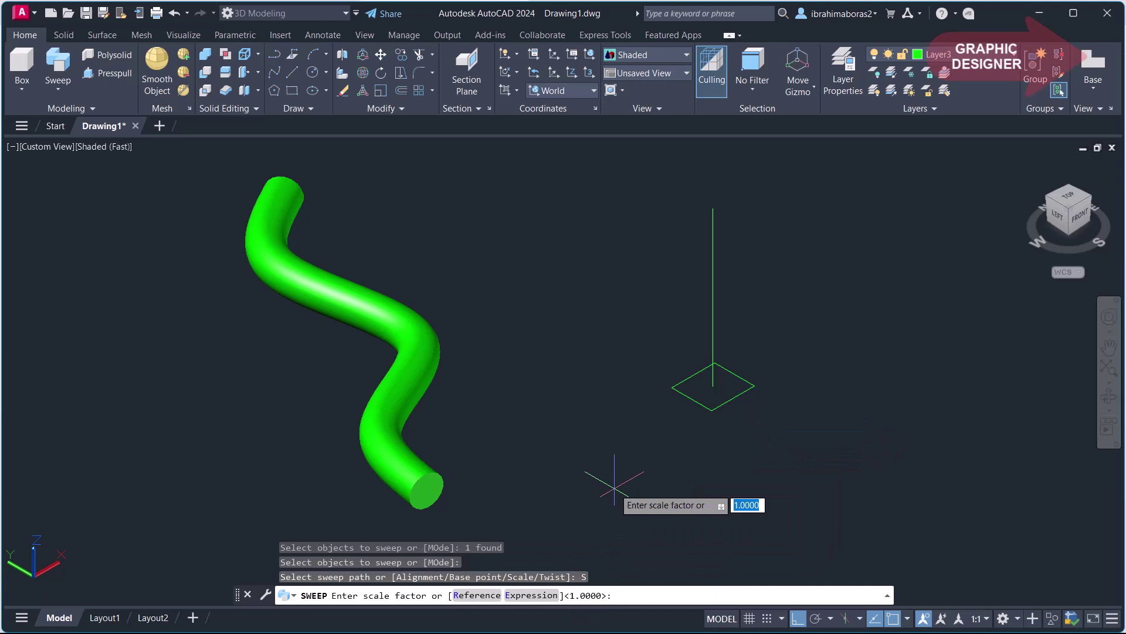
text(.5)
key(Return)
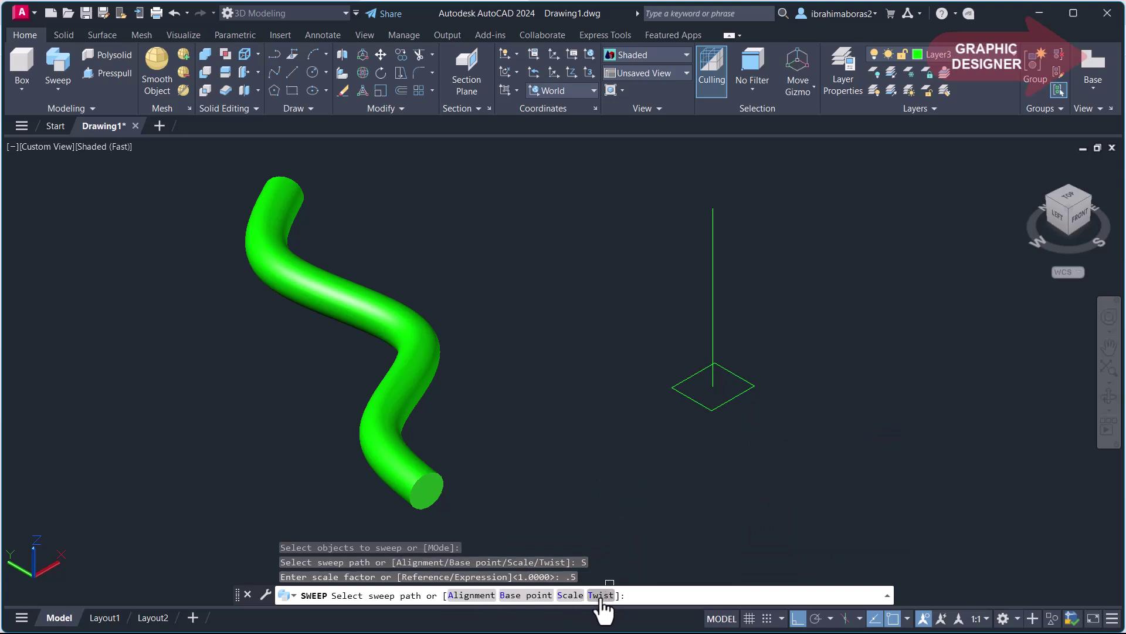
click(601, 595)
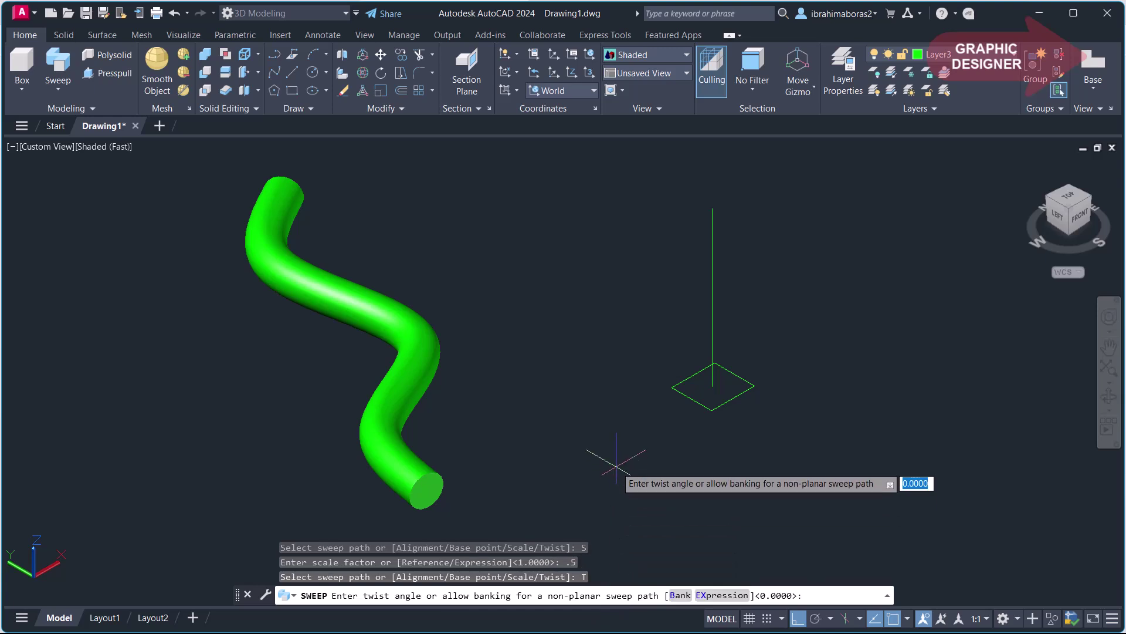
text(1)
key(Return)
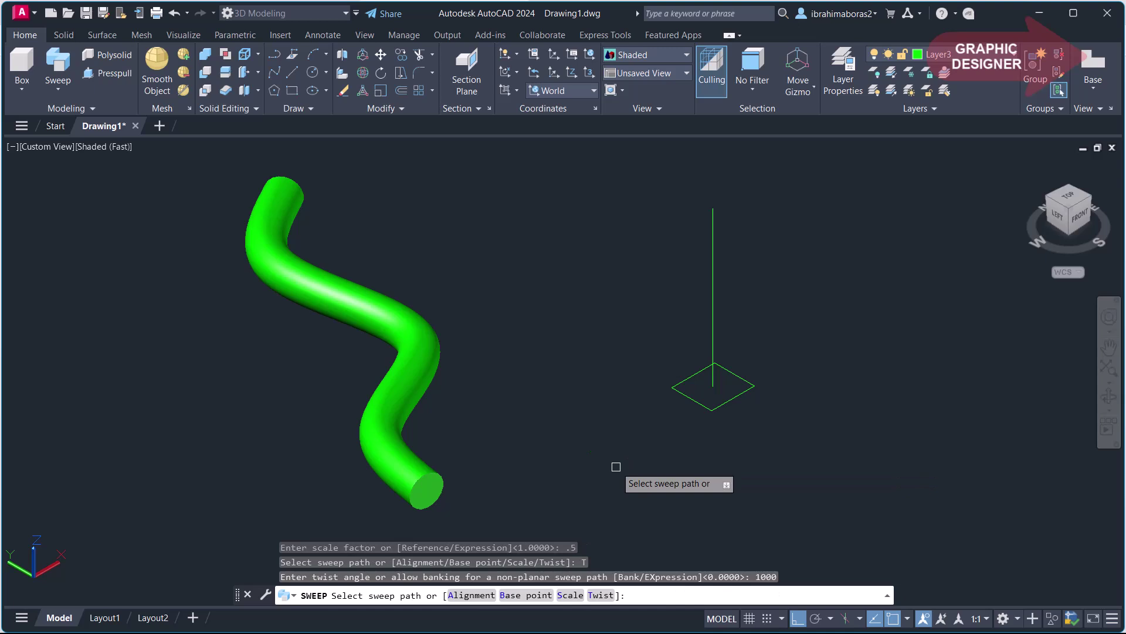
click(714, 259)
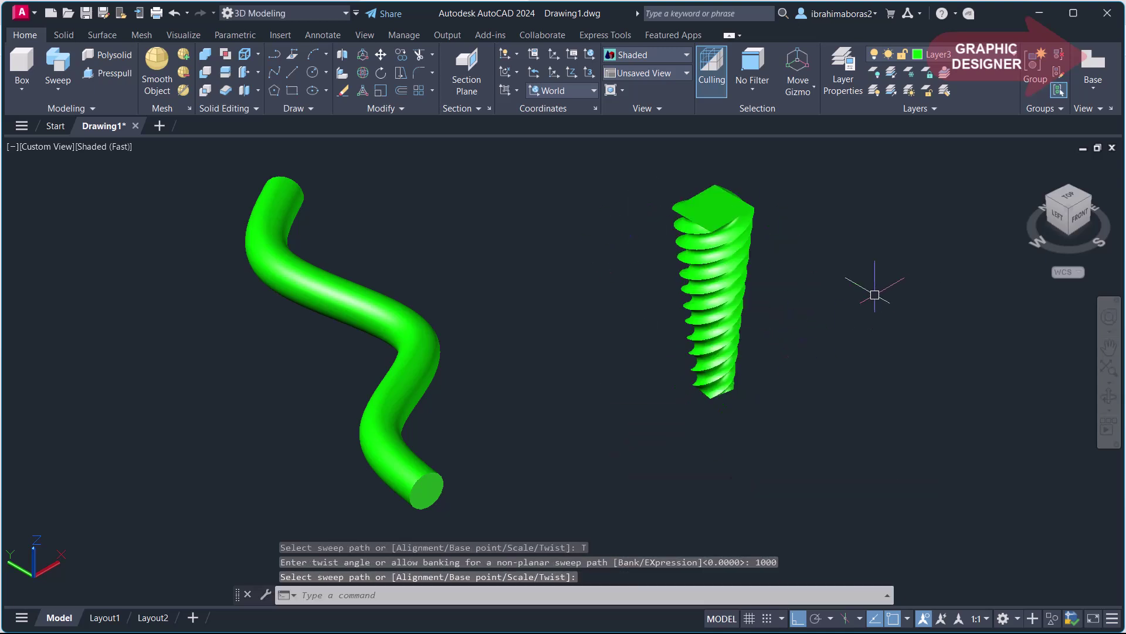
middle_drag(875, 294, 858, 325)
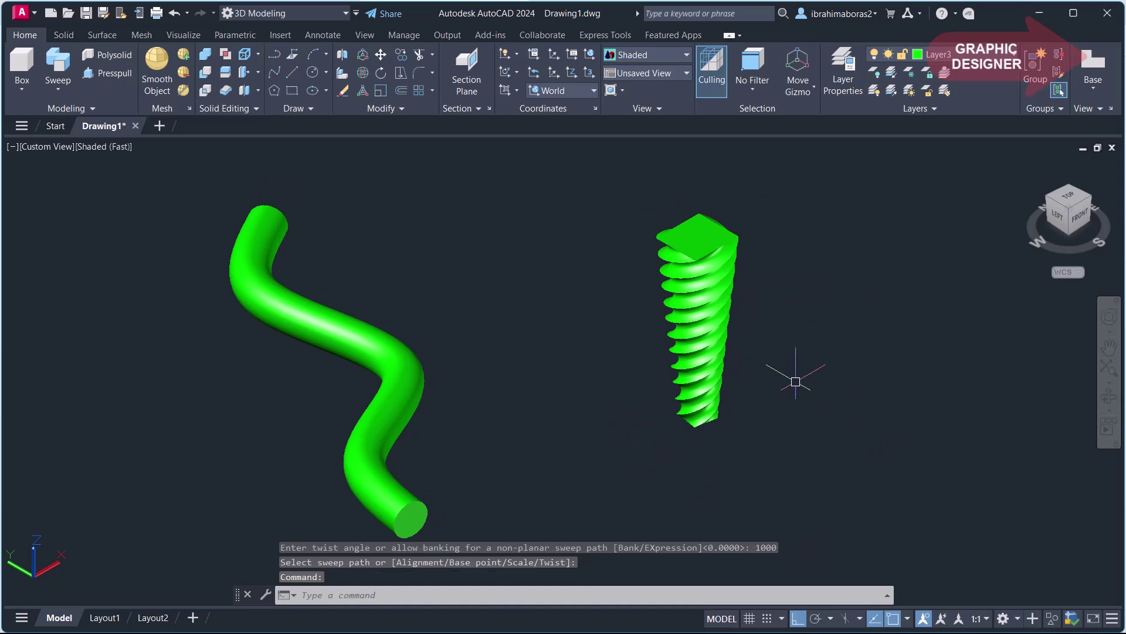
Orbit the view to inspect the green tube and twisted column from another angle
mouse_move(795, 382)
shift+middle_down()
mouse_move(801, 337)
mouse_move(721, 347)
mouse_move(858, 345)
mouse_move(752, 364)
mouse_move(722, 248)
shift+middle_up()
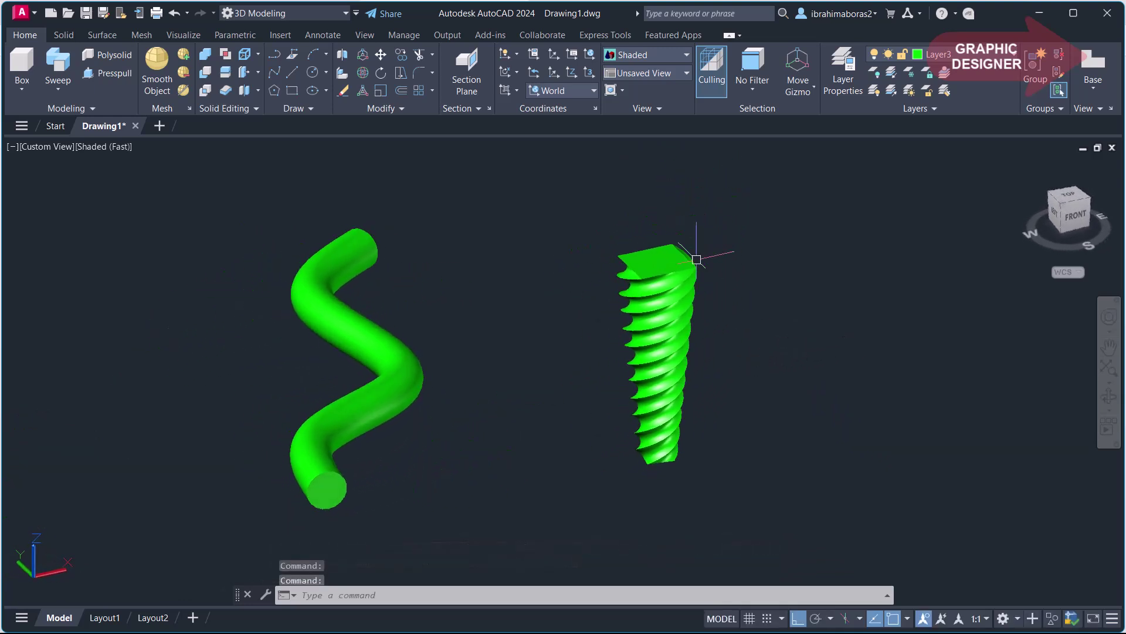